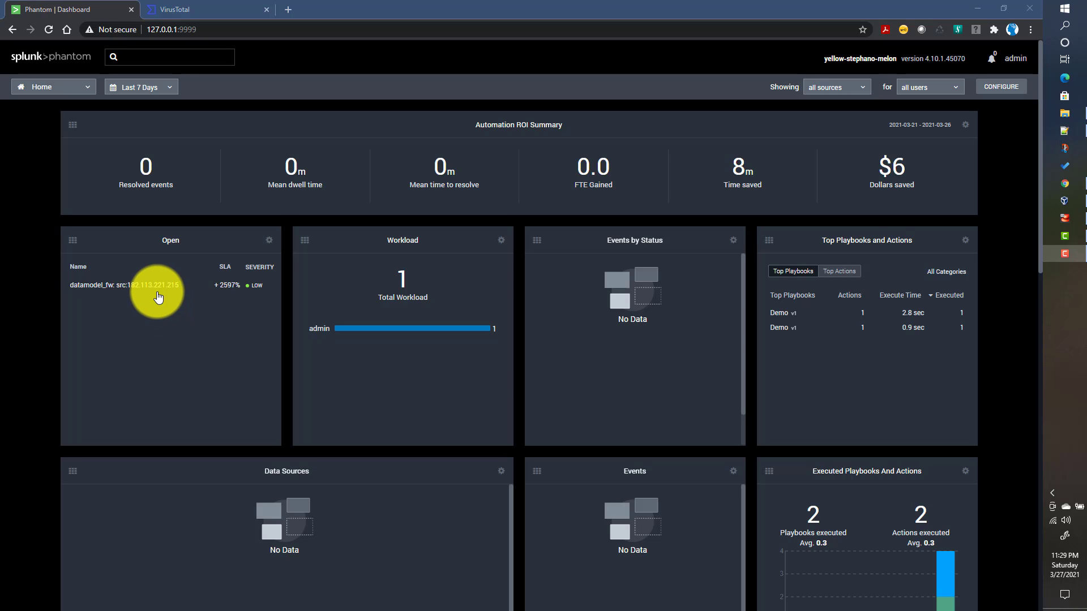
# Step: Open the datamodel_fw event from the Open list and examine the expanded details of its single artifact
pyautogui.click(149, 286)
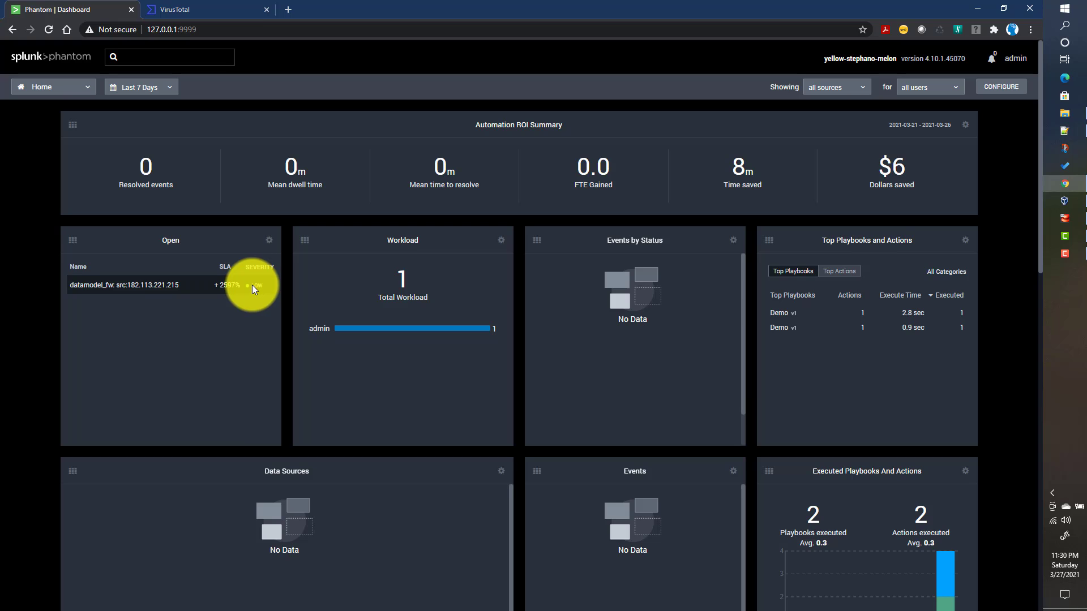
pyautogui.click(148, 287)
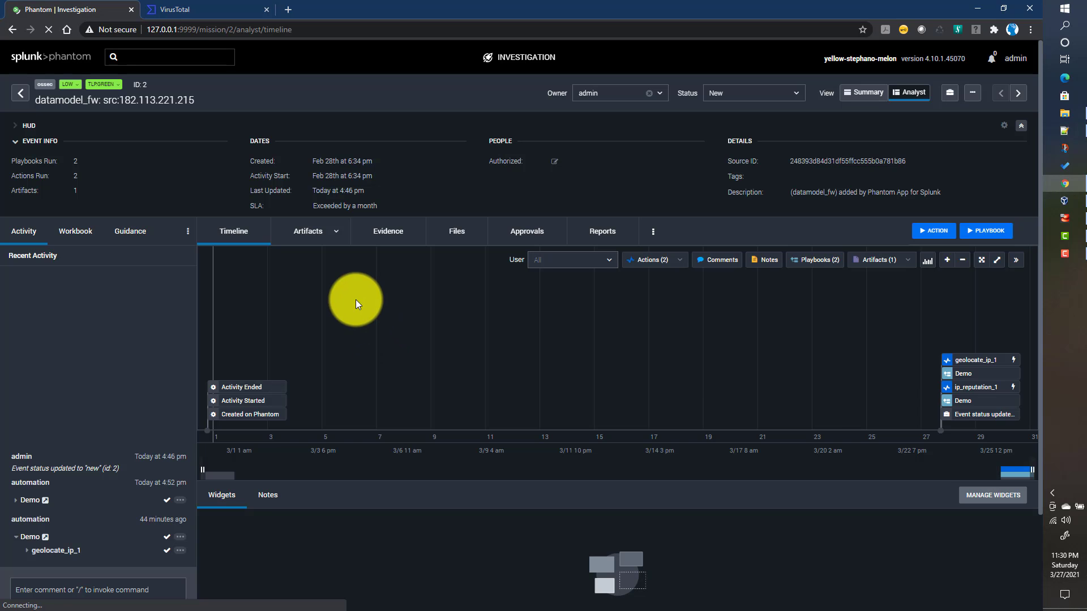
pyautogui.click(307, 232)
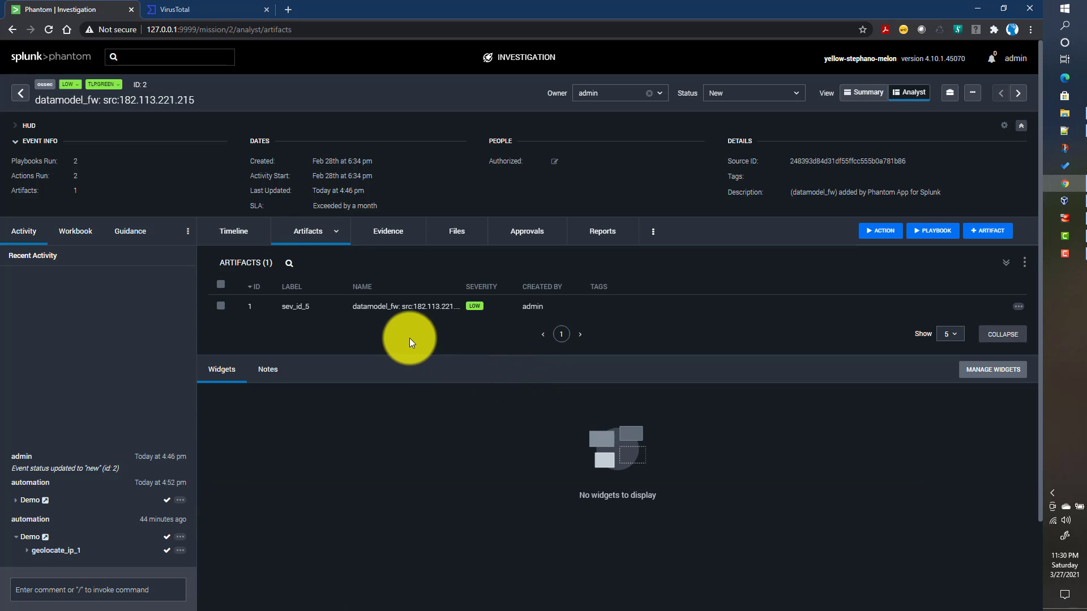
pyautogui.click(389, 306)
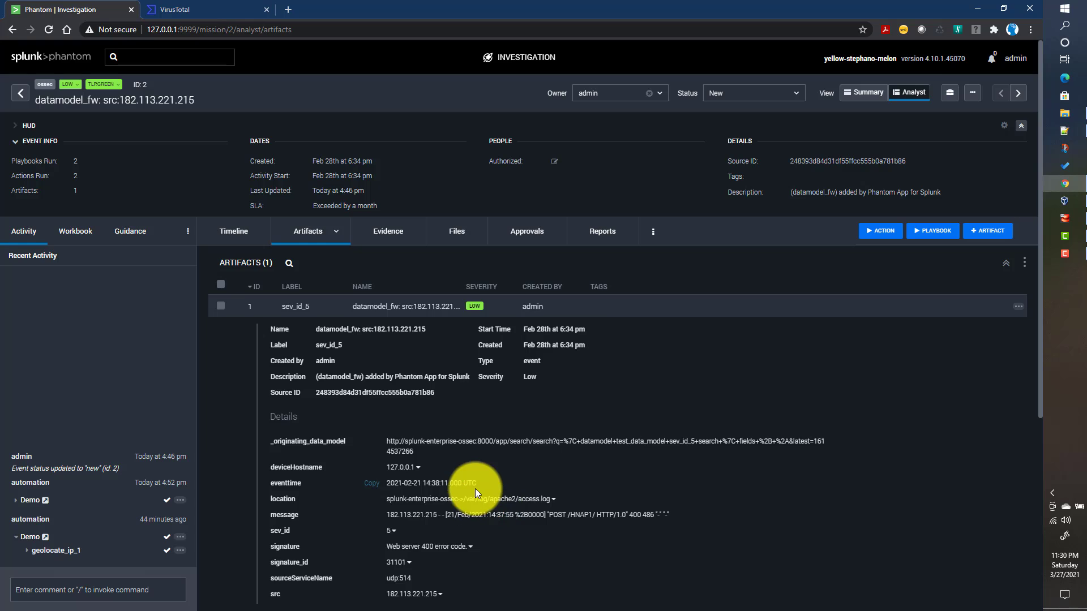
pyautogui.scroll(-2, 475, 490)
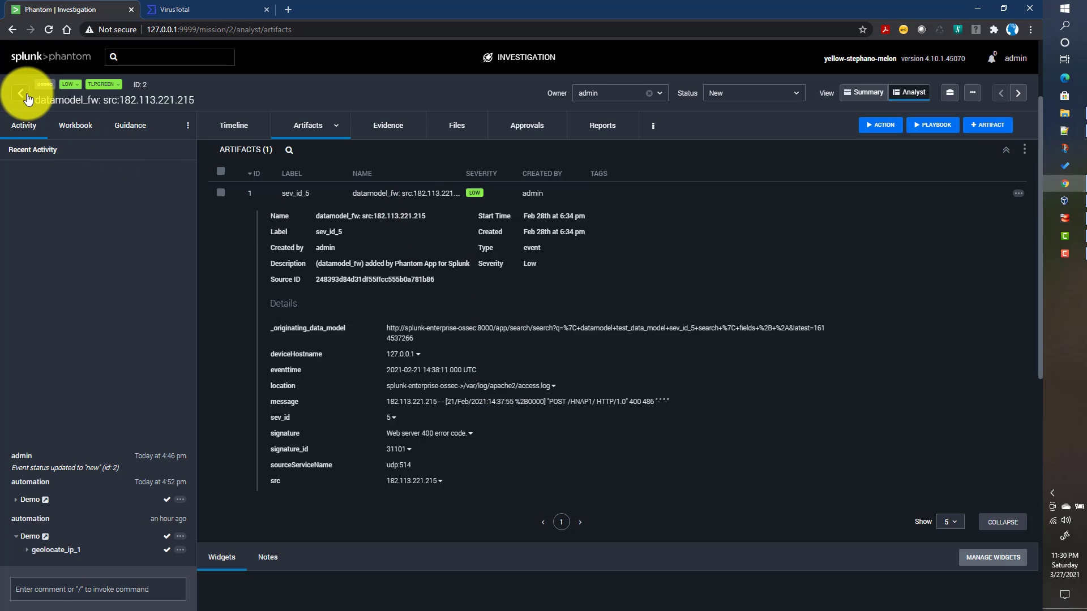
# Step: Open the Phantom apps list in a separate browser tab and examine MaxMind's configured asset and supported actions
pyautogui.rightClick(76, 64)
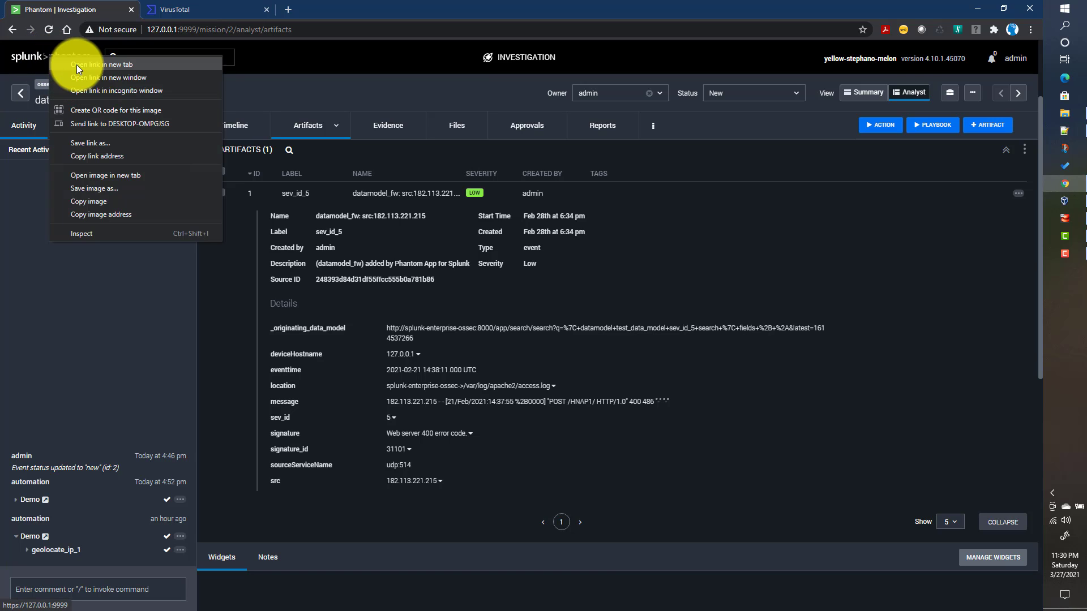
pyautogui.press('Escape')
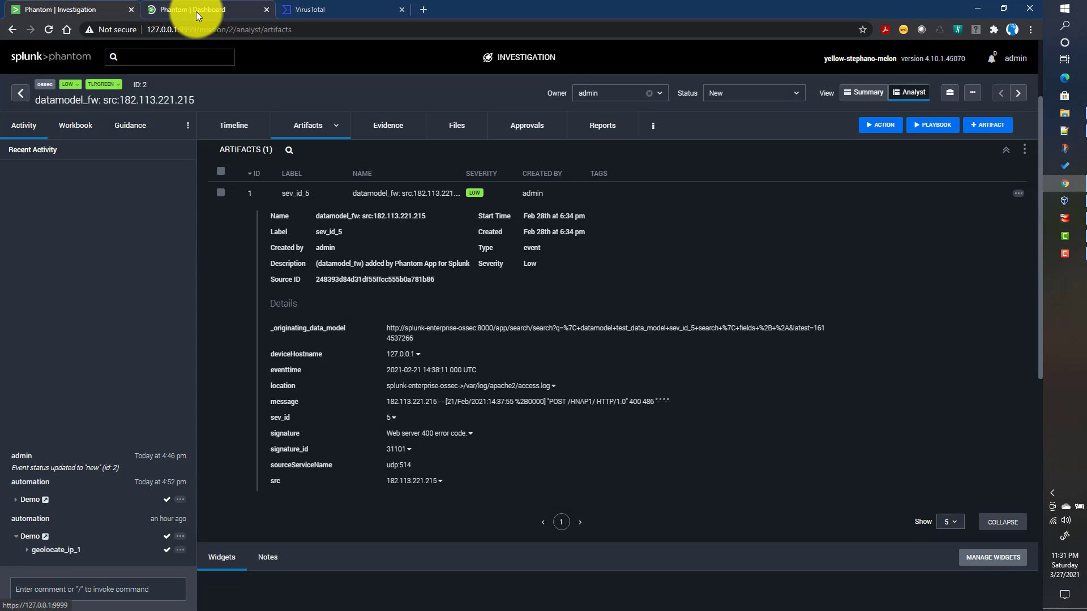
pyautogui.click(195, 10)
pyautogui.click(74, 91)
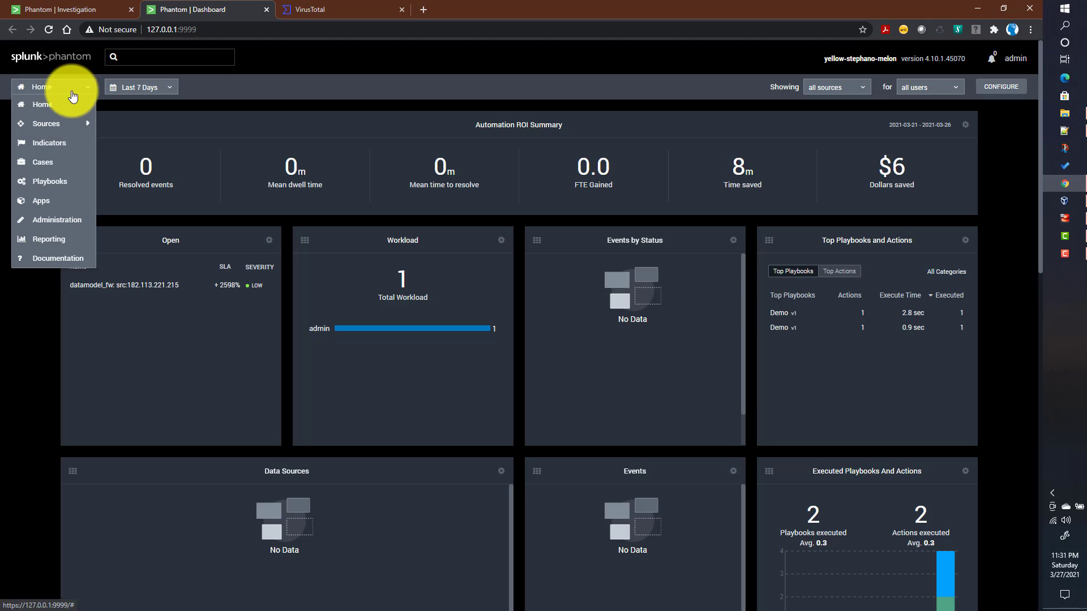
pyautogui.click(47, 203)
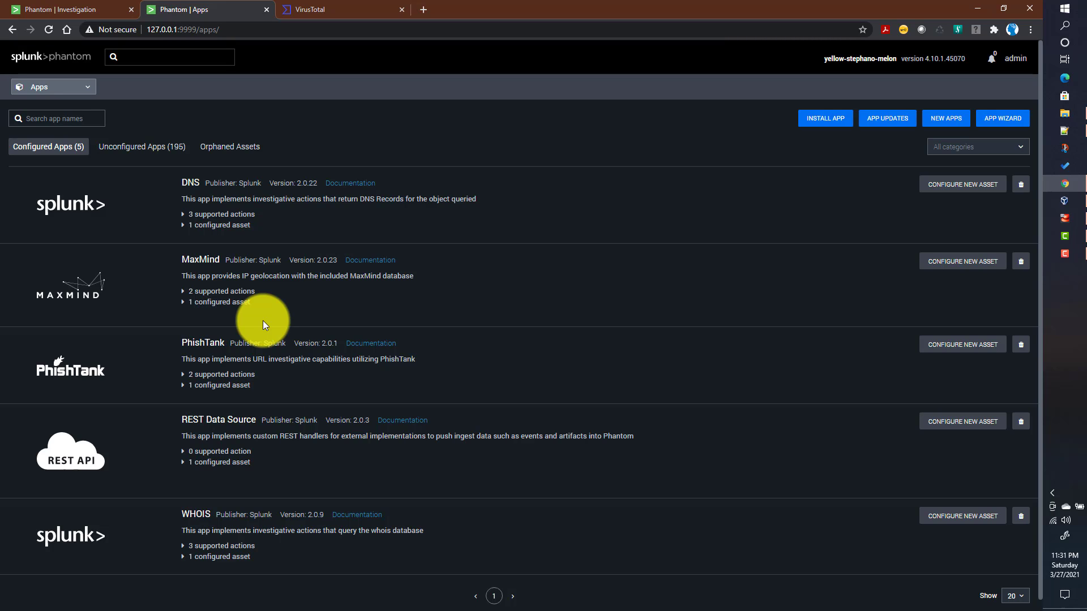
pyautogui.click(185, 306)
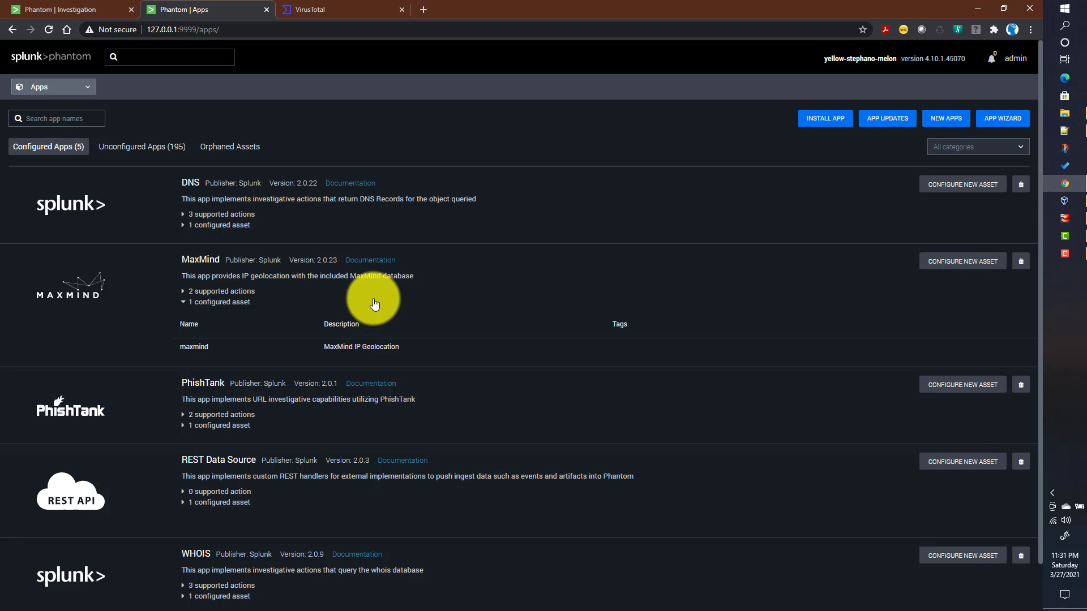
pyautogui.click(185, 294)
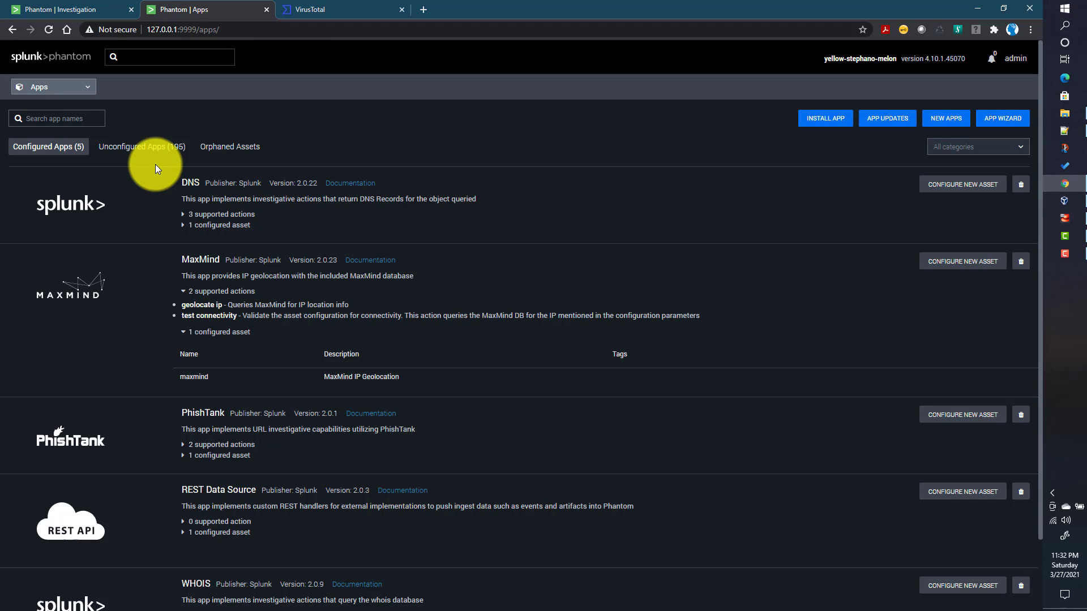
# Step: Open the playbooks list in a separate browser tab and start a new playbook named "Demo playbook"
pyautogui.click(62, 88)
pyautogui.rightClick(47, 182)
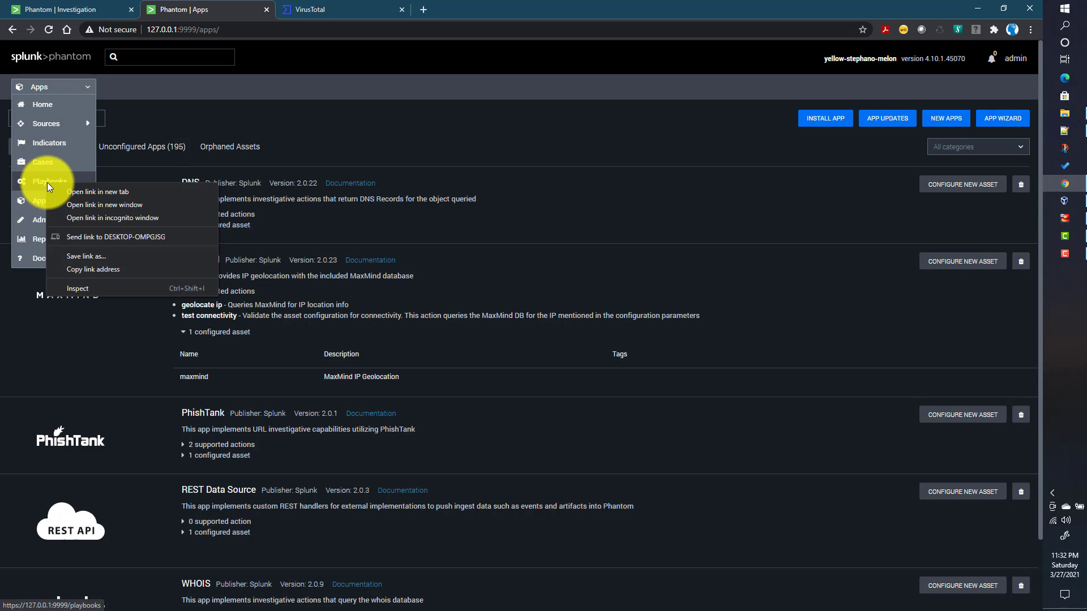
pyautogui.click(71, 191)
pyautogui.click(326, 10)
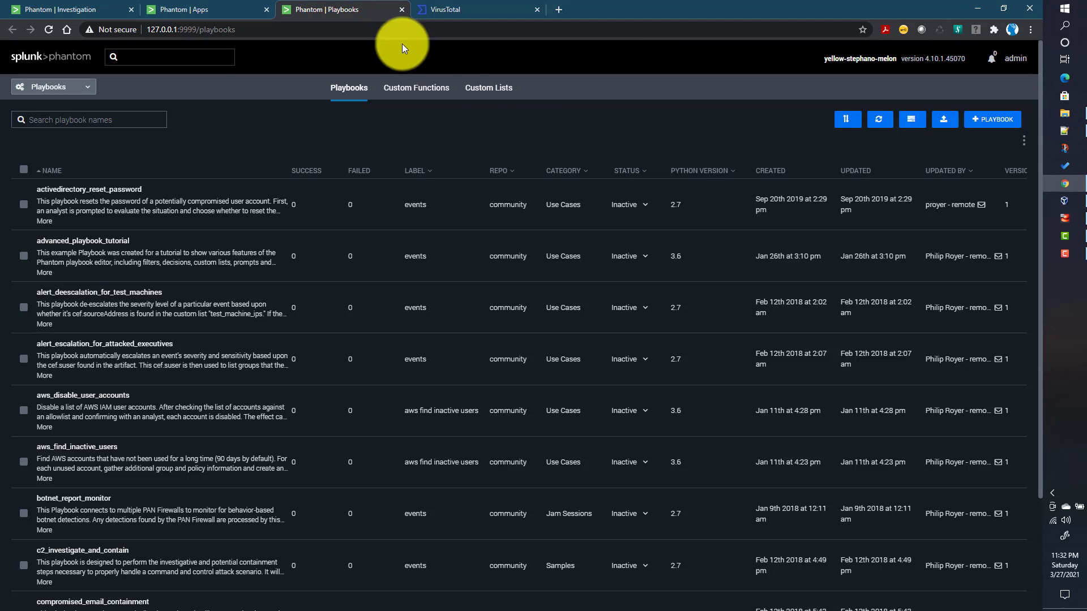
pyautogui.click(988, 120)
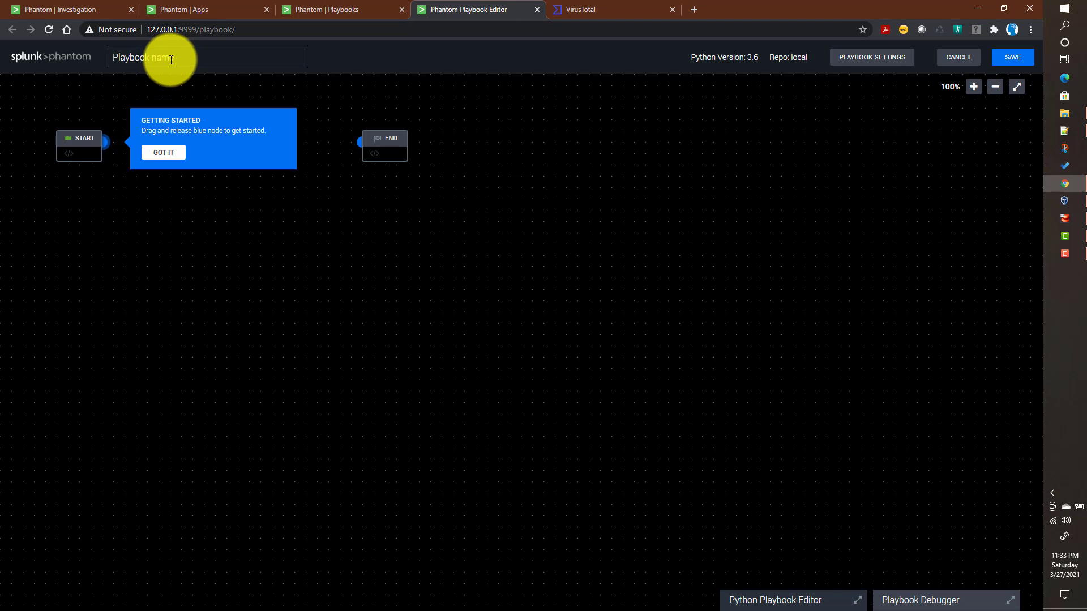
pyautogui.write('Demo playbook')
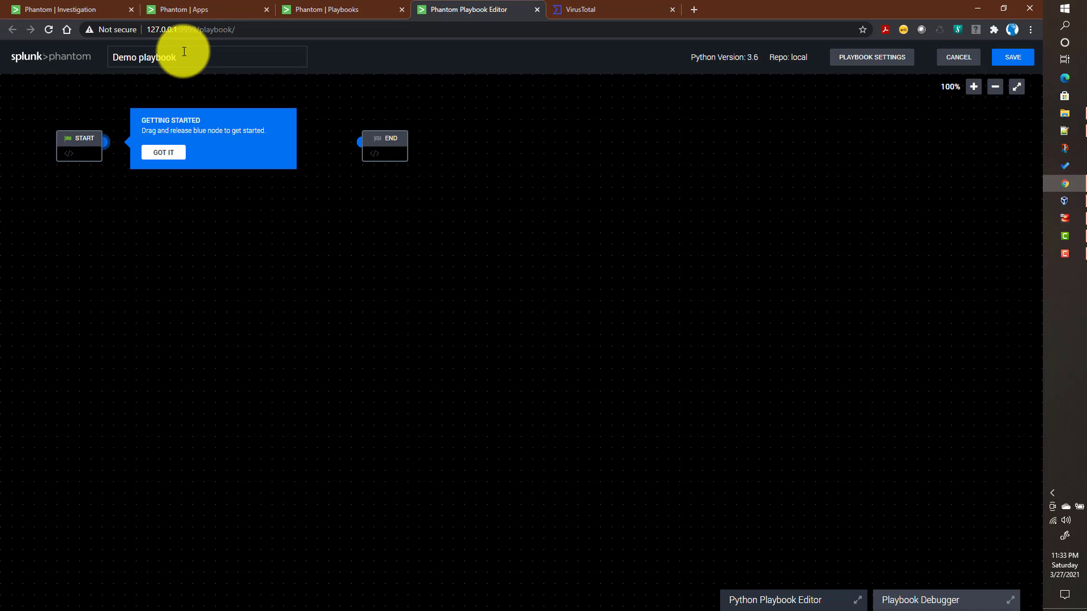
pyautogui.click(164, 152)
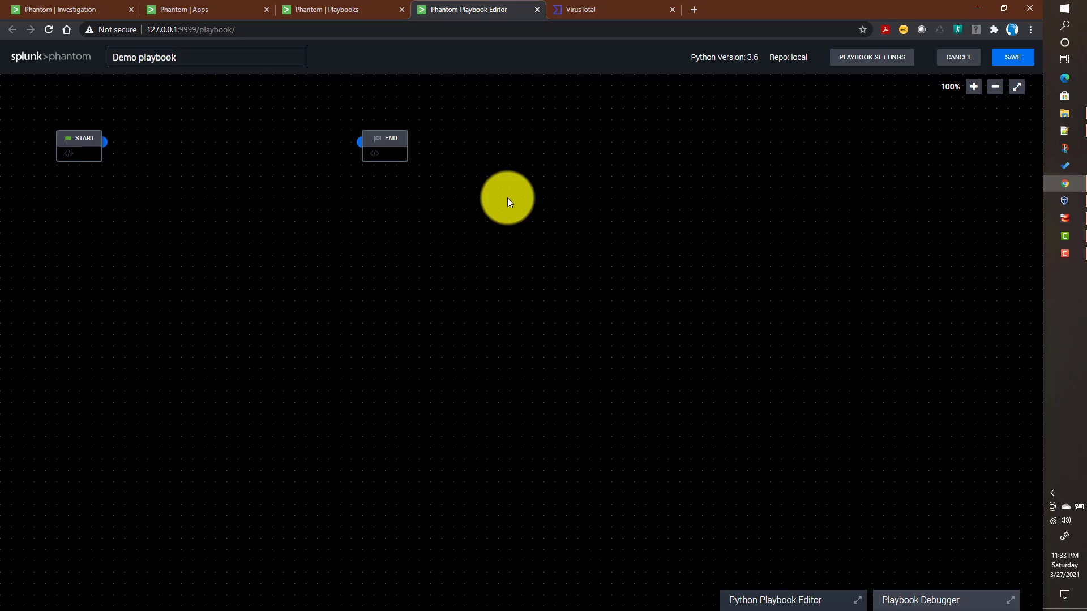
# Step: Configure the playbook to operate on ossec, with category Use Cases, run as automation, and logging switched on
pyautogui.click(864, 64)
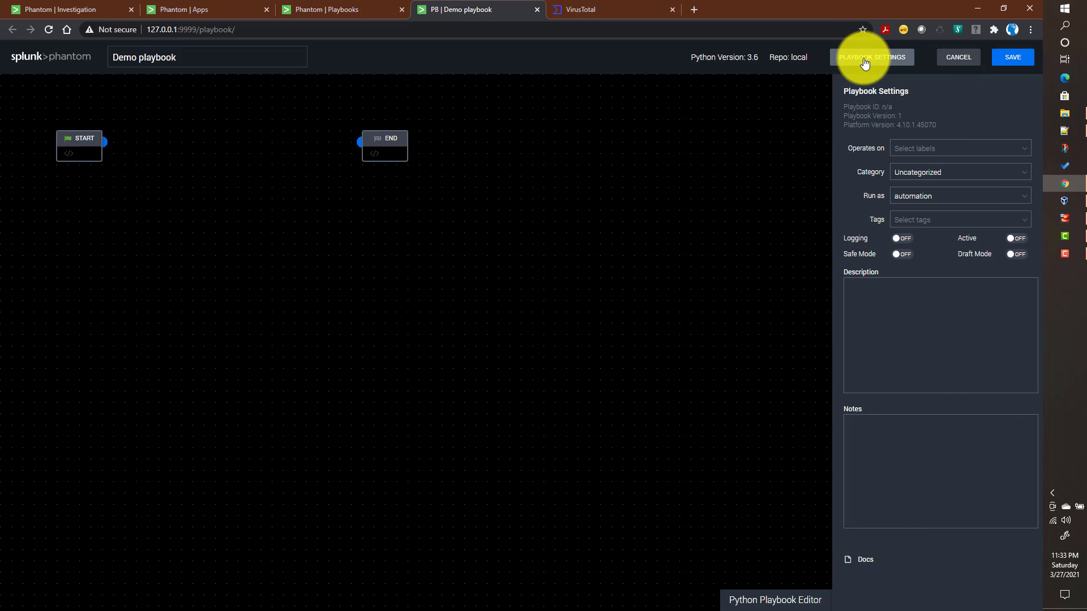
pyautogui.click(943, 155)
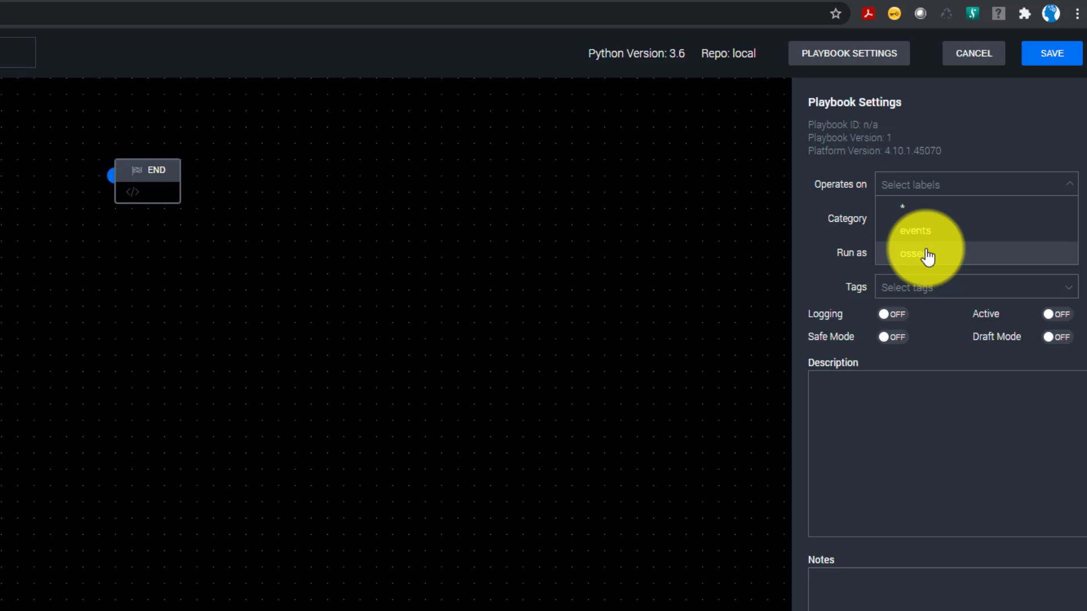
pyautogui.click(928, 256)
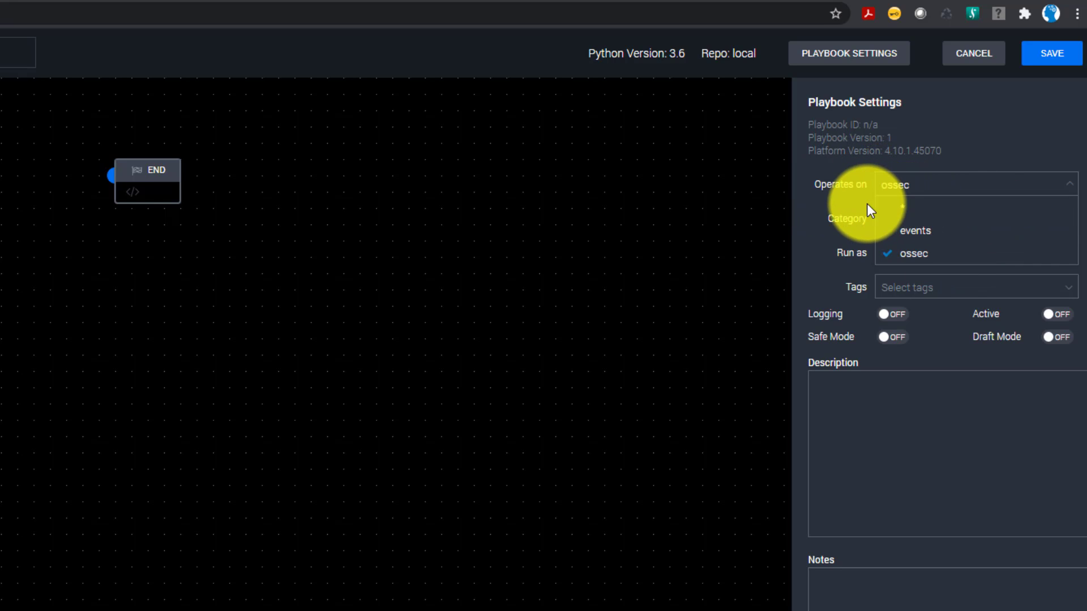
pyautogui.click(849, 205)
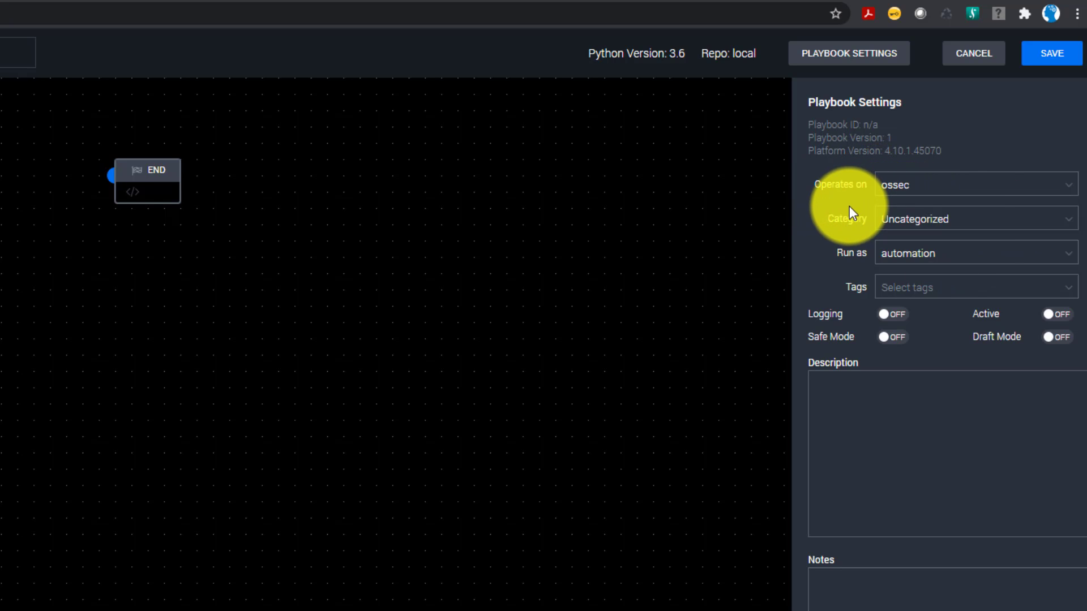
pyautogui.click(971, 225)
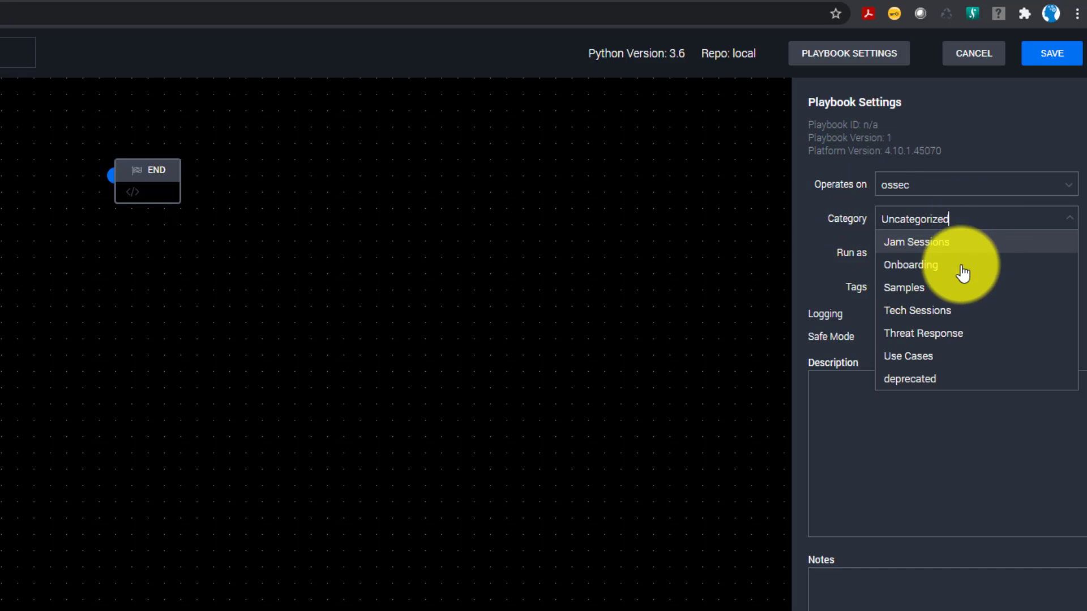
pyautogui.click(930, 357)
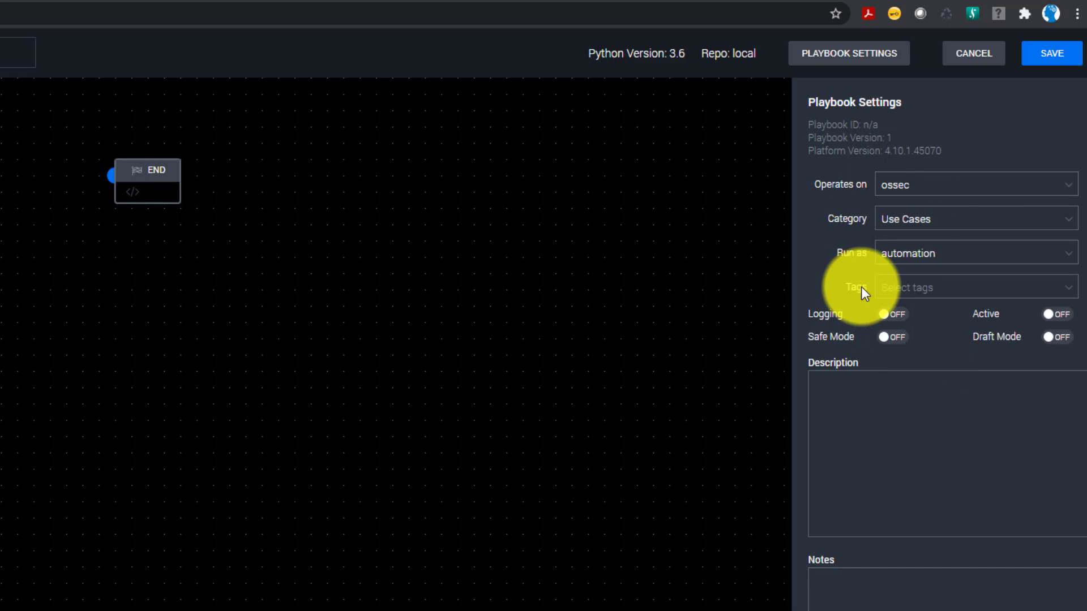
pyautogui.click(966, 253)
pyautogui.click(948, 278)
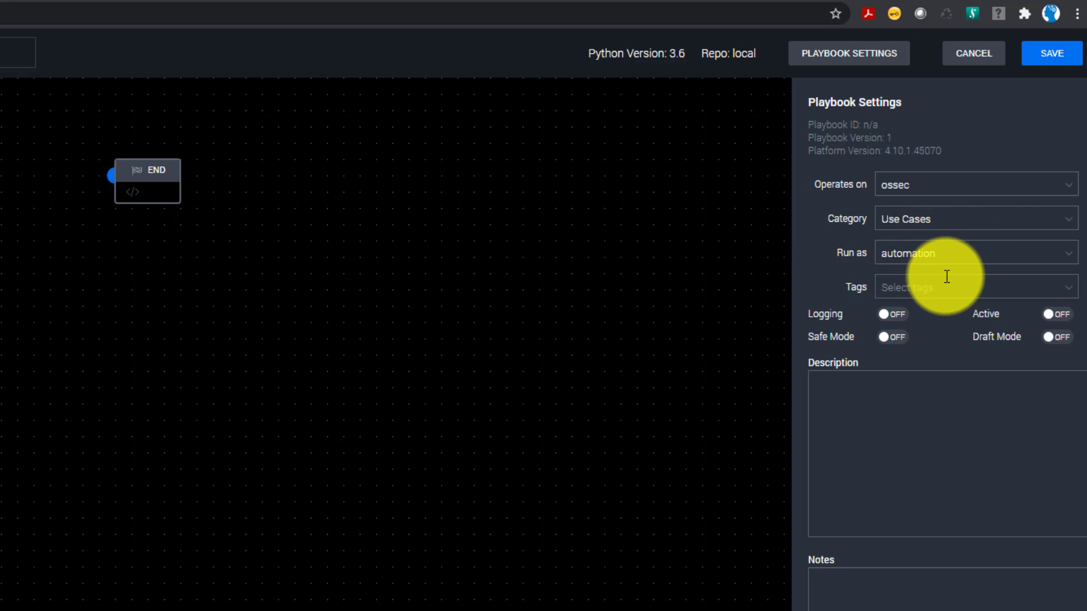
pyautogui.click(886, 321)
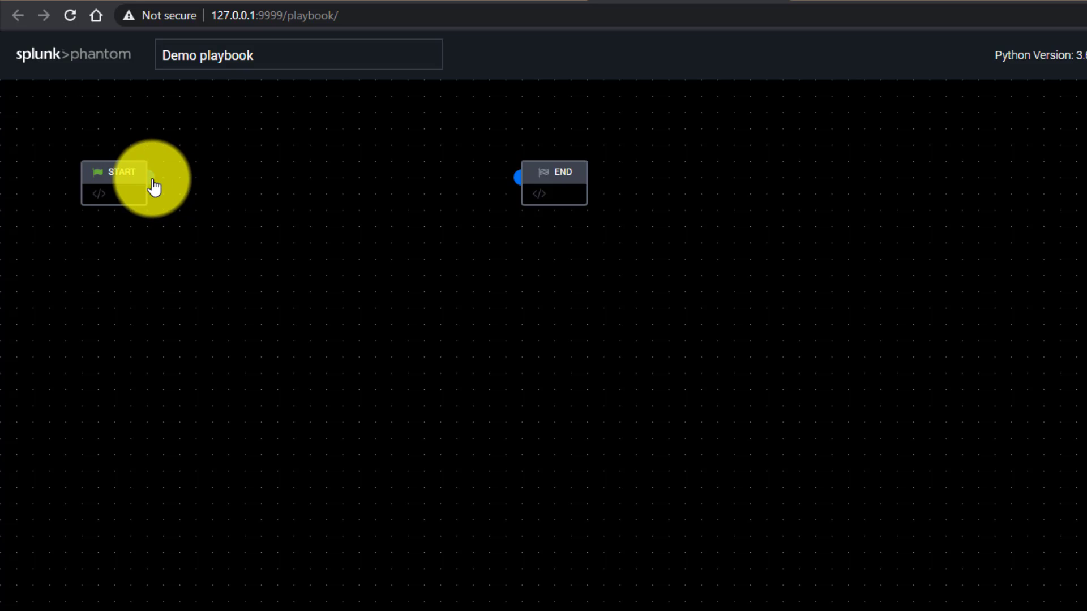
# Step: Add an action block connected to the START node that uses MaxMind's geolocate ip action
pyautogui.moveTo(152, 180); pyautogui.dragTo(259, 180)
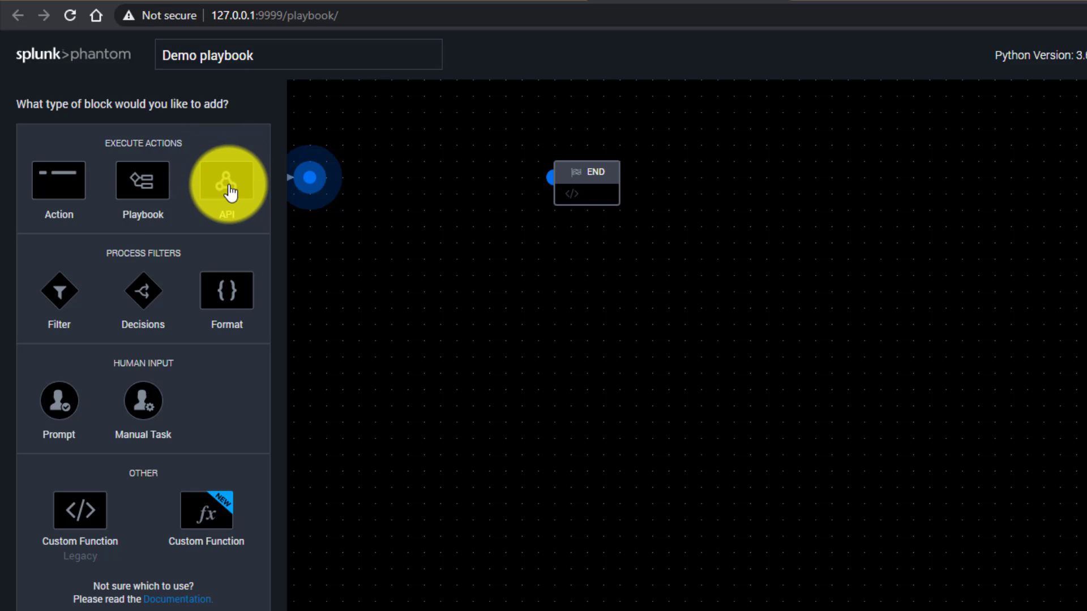
pyautogui.click(59, 199)
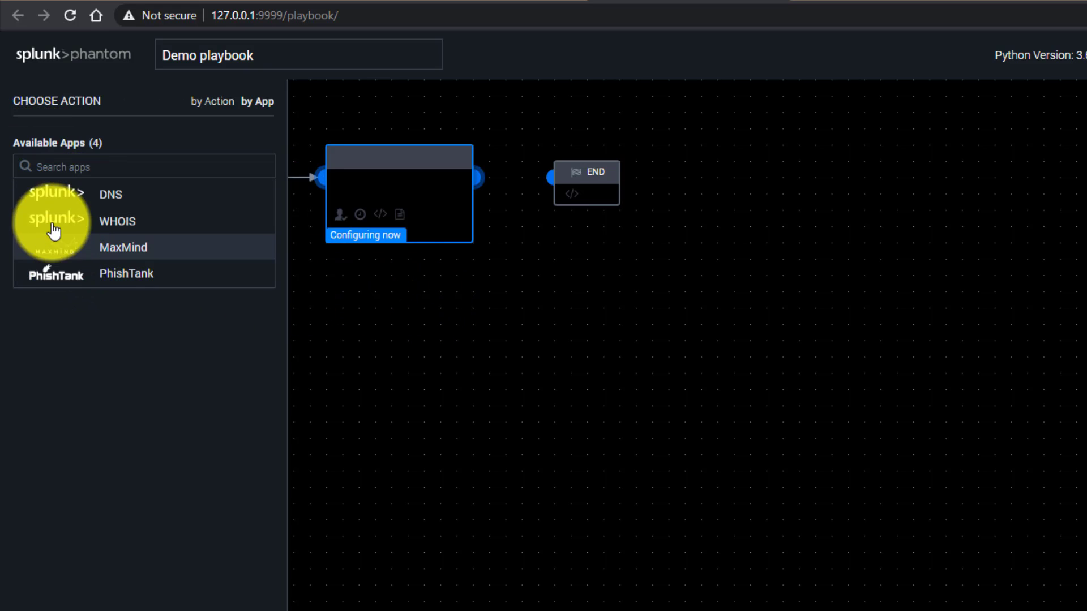
pyautogui.click(69, 255)
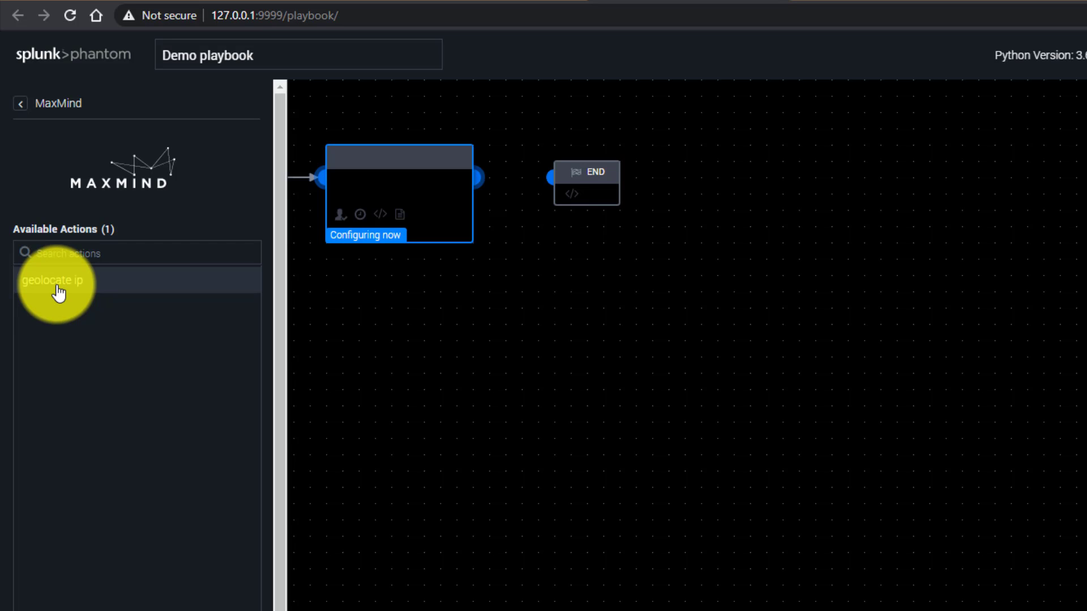
pyautogui.click(283, 1)
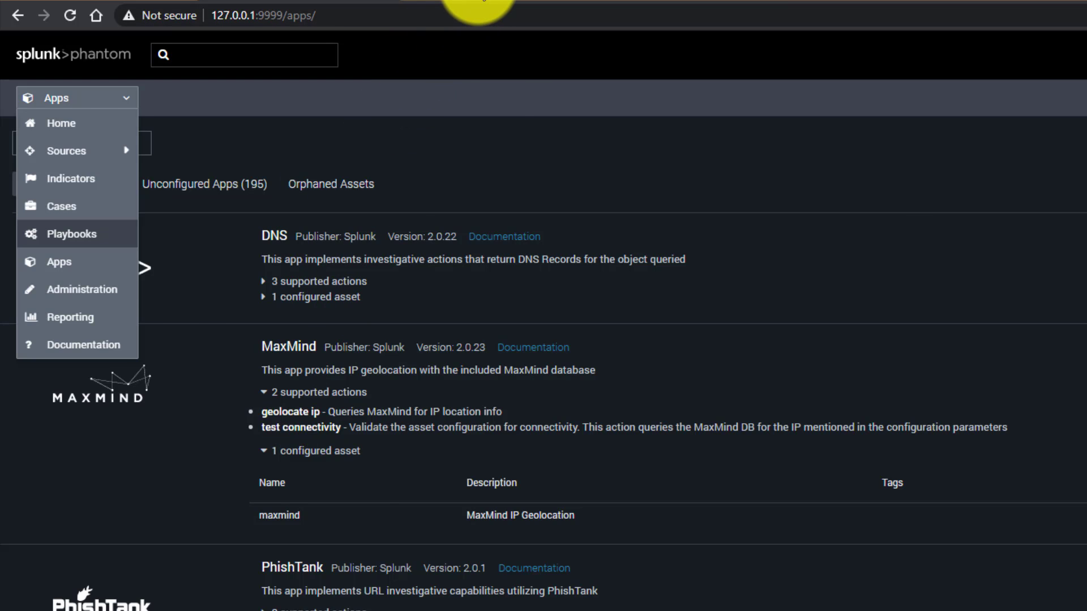
pyautogui.click(478, 2)
pyautogui.click(645, 2)
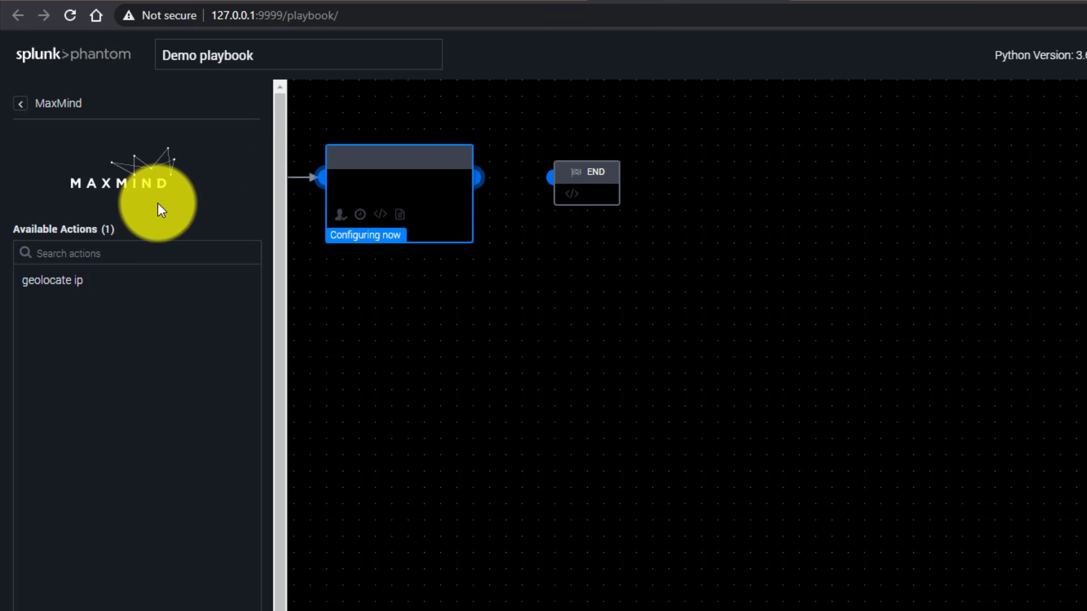
pyautogui.click(63, 292)
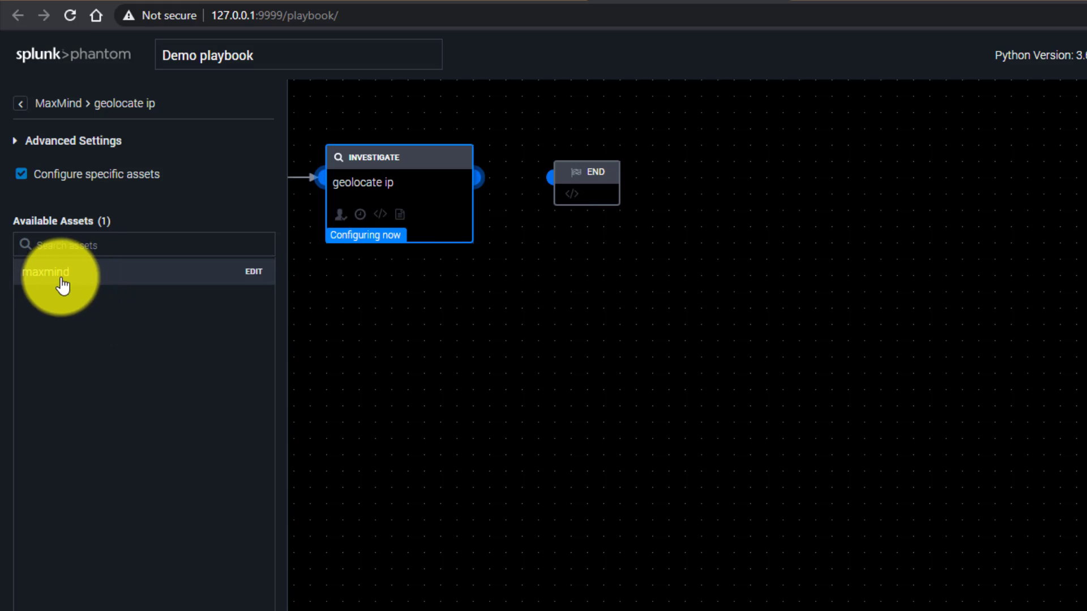
# Step: Configure geolocate ip on the maxmind asset with artifact:*.cef.src as its ip input, and save the block's configuration
pyautogui.click(50, 279)
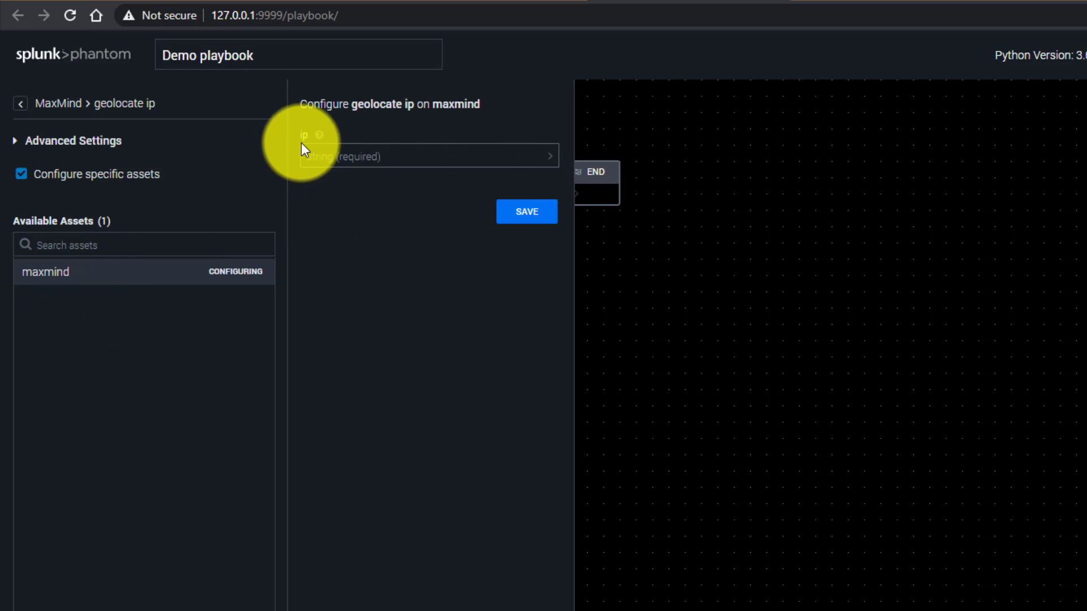
pyautogui.click(548, 166)
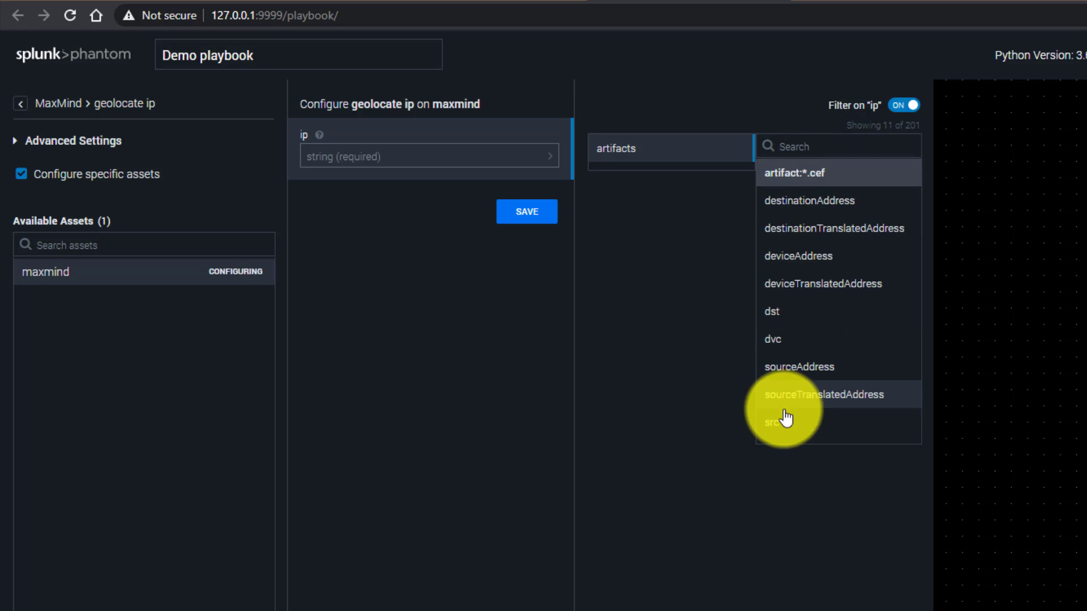
pyautogui.click(774, 430)
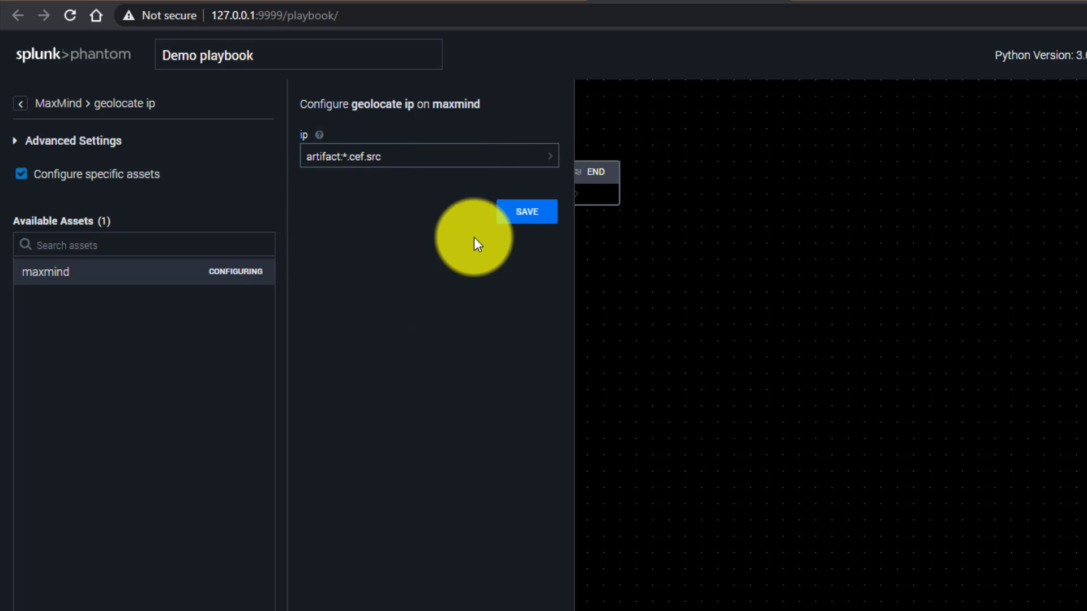
pyautogui.click(527, 213)
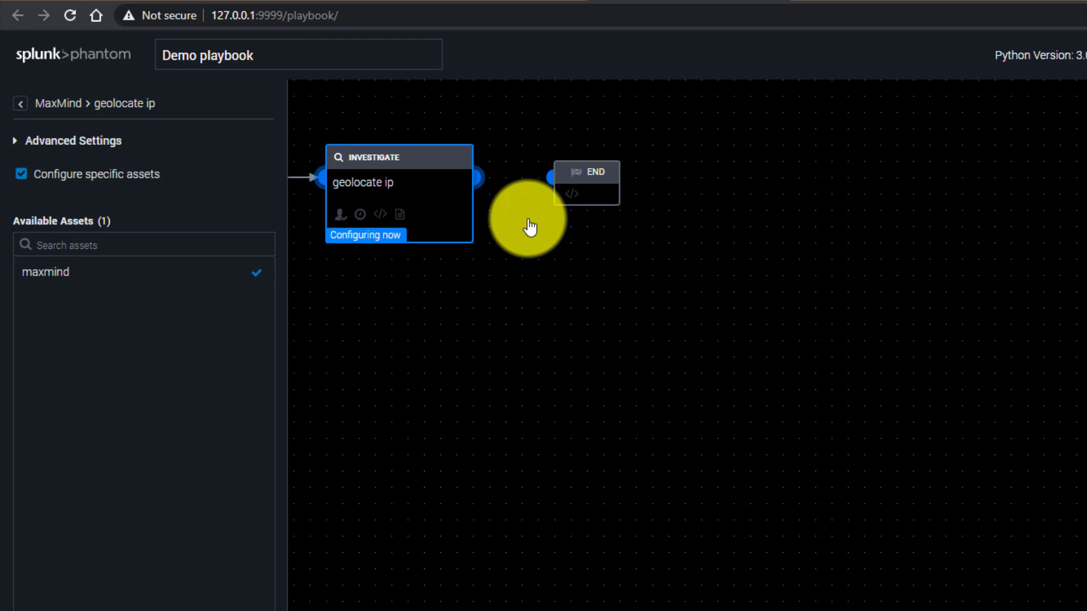
pyautogui.click(349, 315)
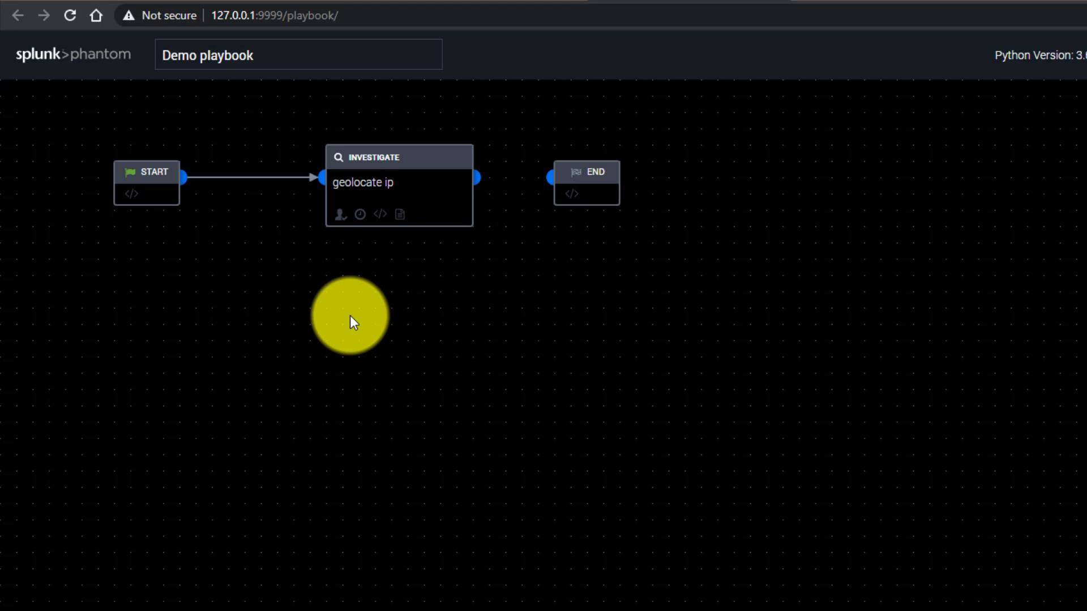
# Step: Connect the geolocate ip block to the END node and save the playbook with the comment "initial version"
pyautogui.moveTo(475, 177); pyautogui.dragTo(553, 171)
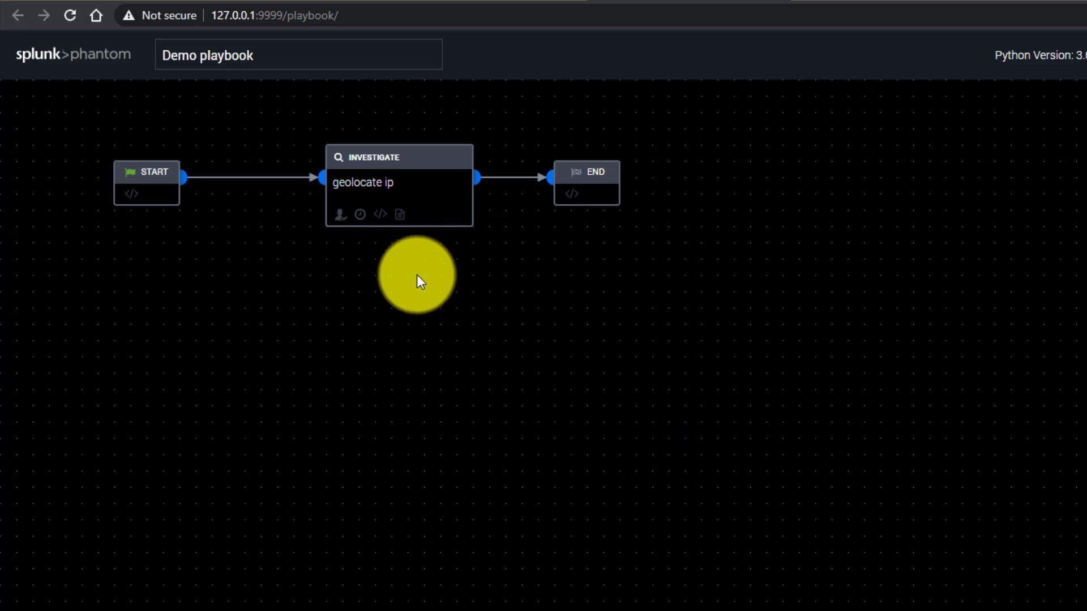
pyautogui.moveTo(399, 232)
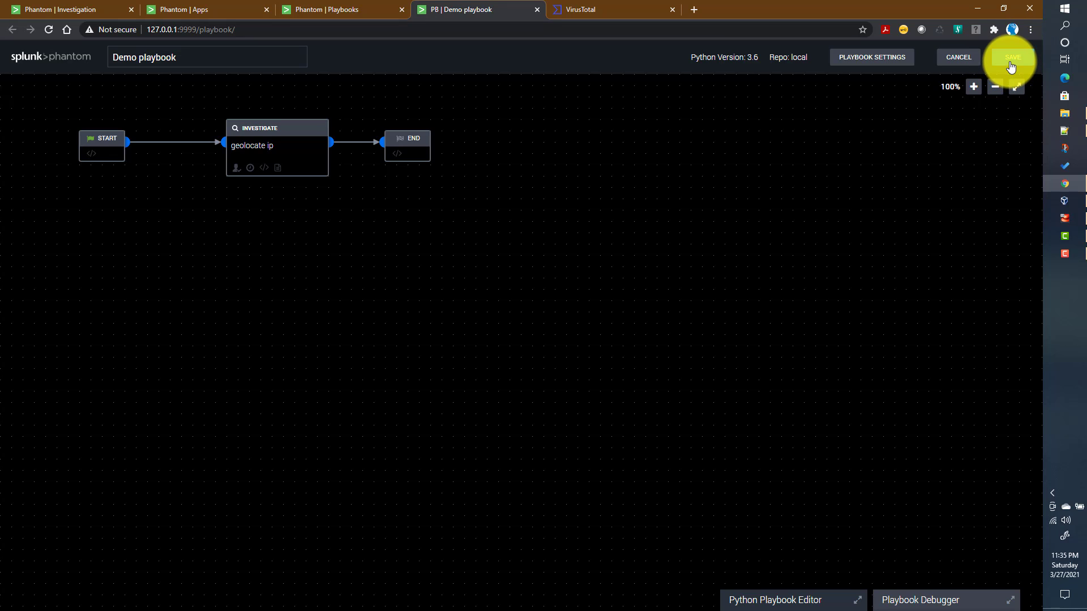
pyautogui.click(1012, 63)
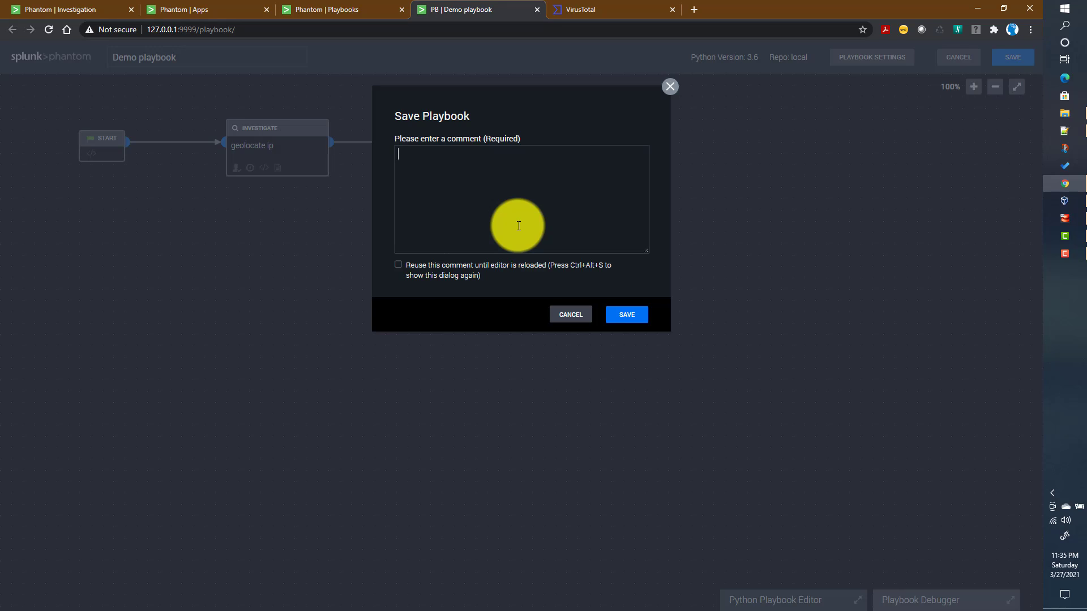
pyautogui.write('initial version')
pyautogui.click(623, 315)
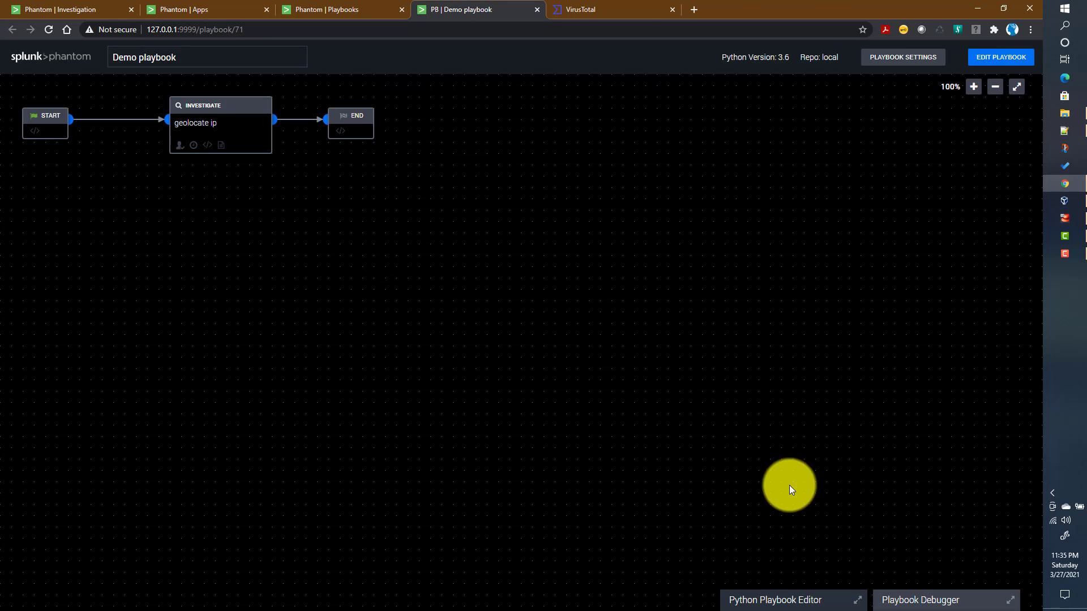
# Step: Open the Playbook Debugger and enter event ID 2, copied from the investigation's header, as the event to test
pyautogui.click(931, 601)
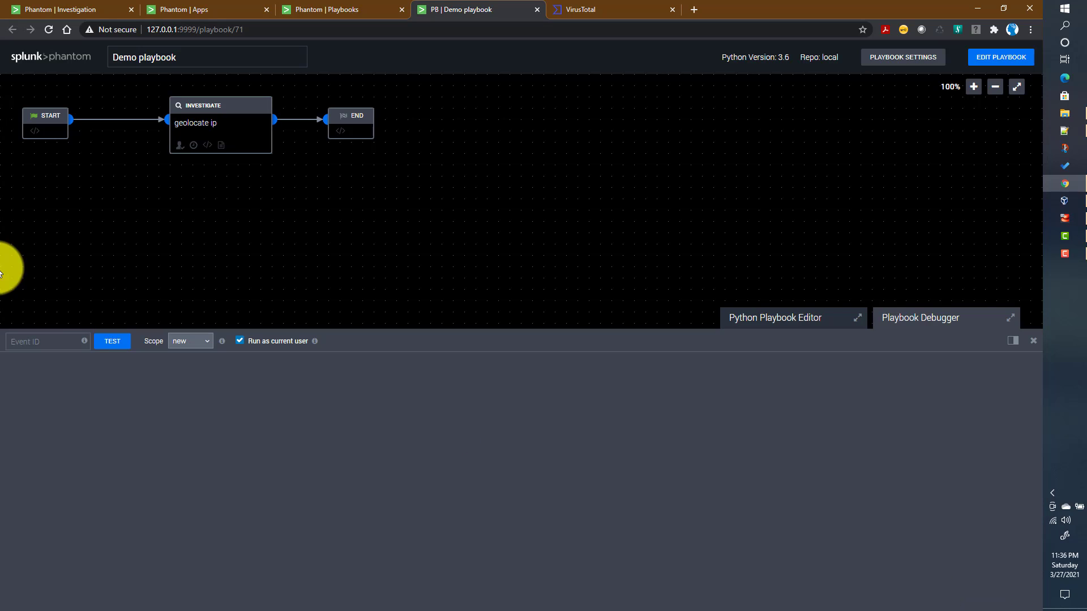
pyautogui.click(41, 343)
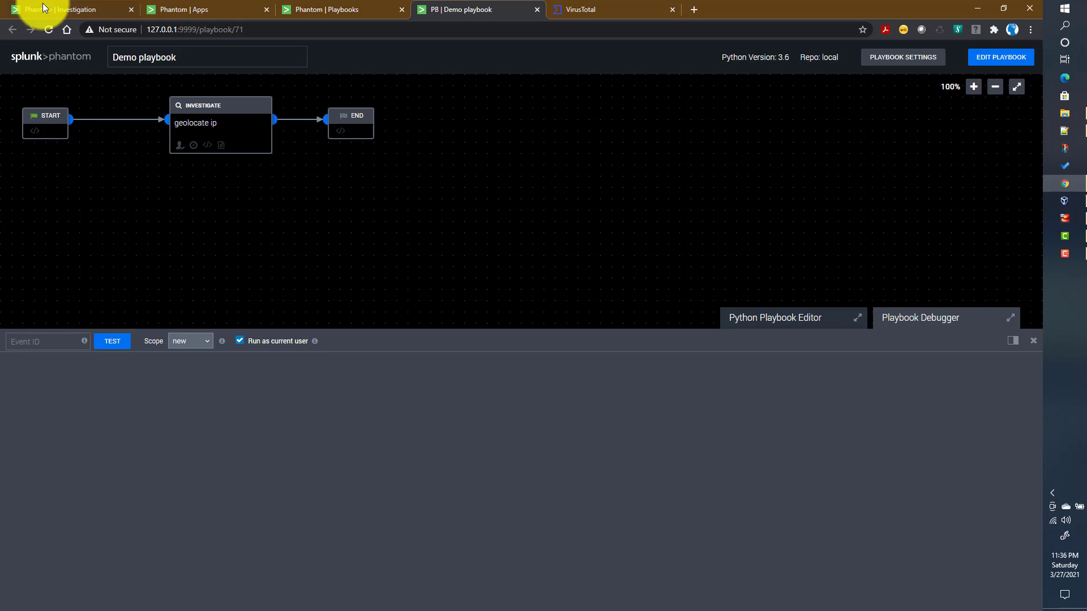
pyautogui.click(75, 11)
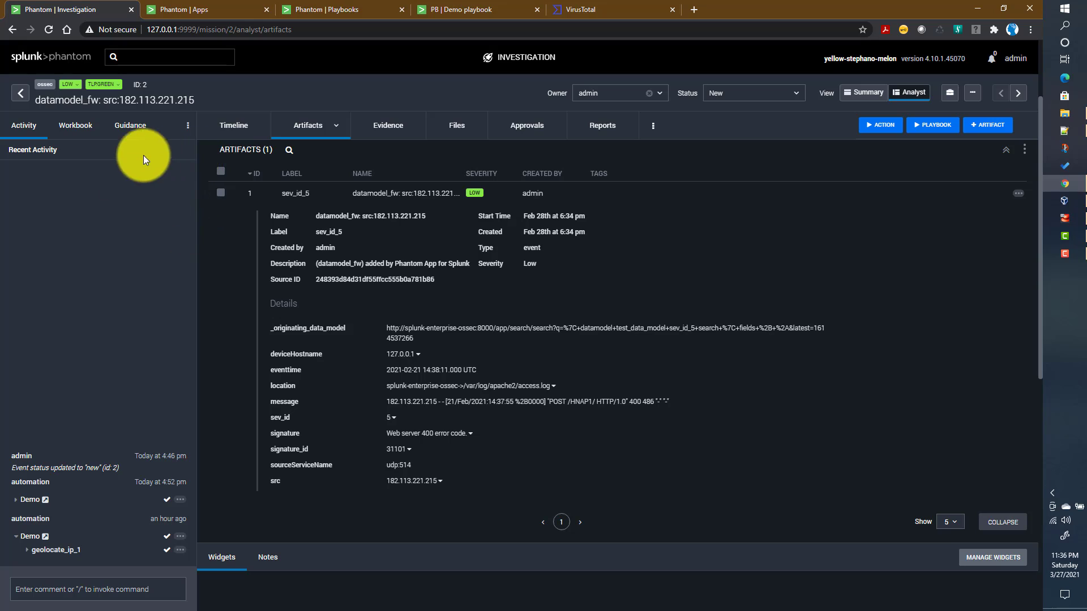
pyautogui.doubleClick(140, 86)
pyautogui.hotkey('ctrl', 'c')
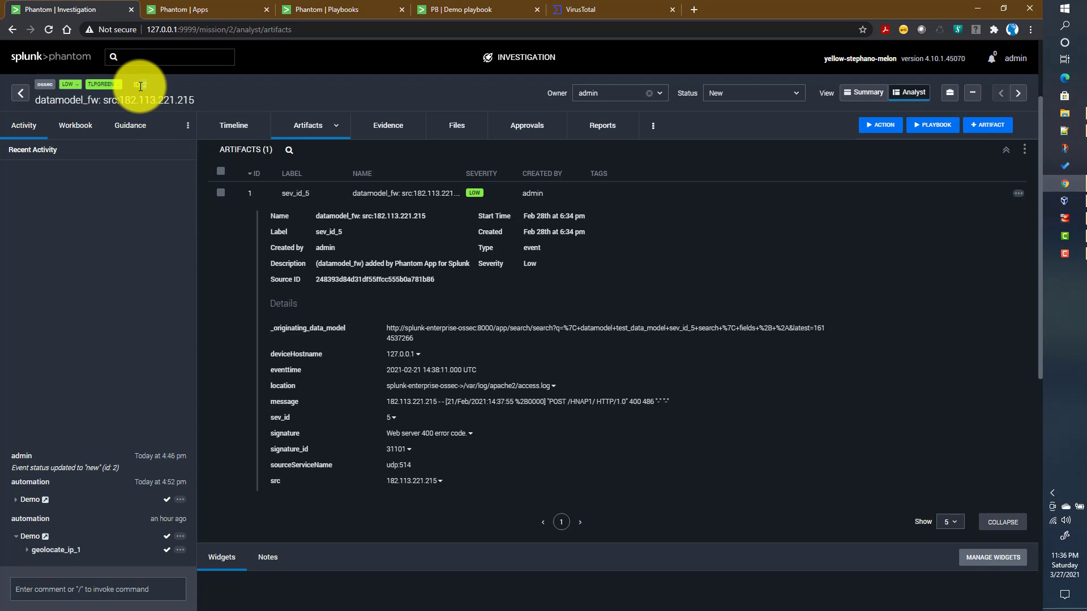
pyautogui.click(482, 11)
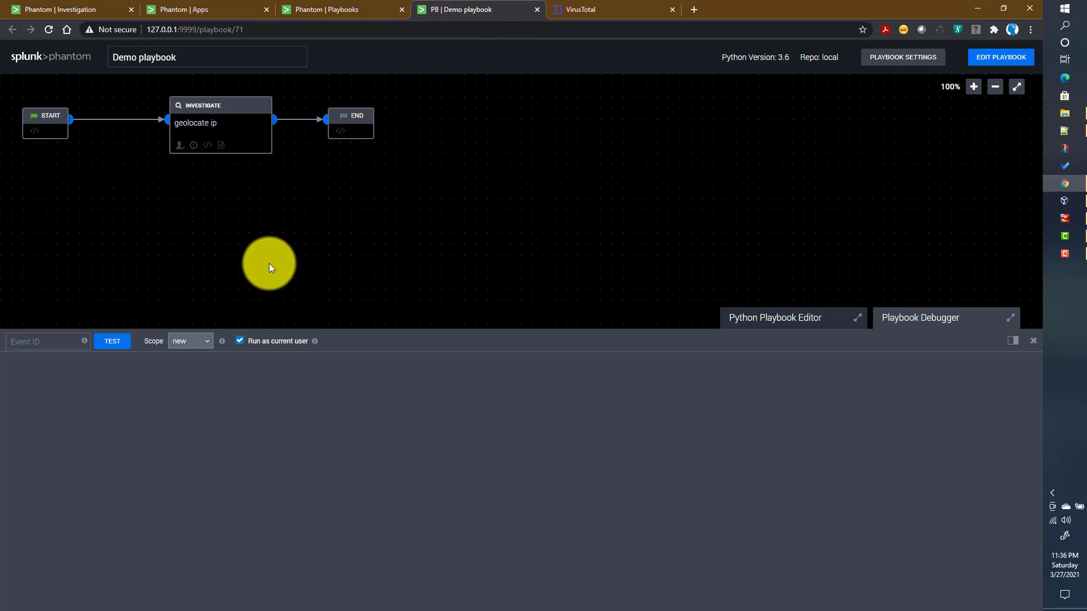
pyautogui.hotkey('ctrl', 'v')
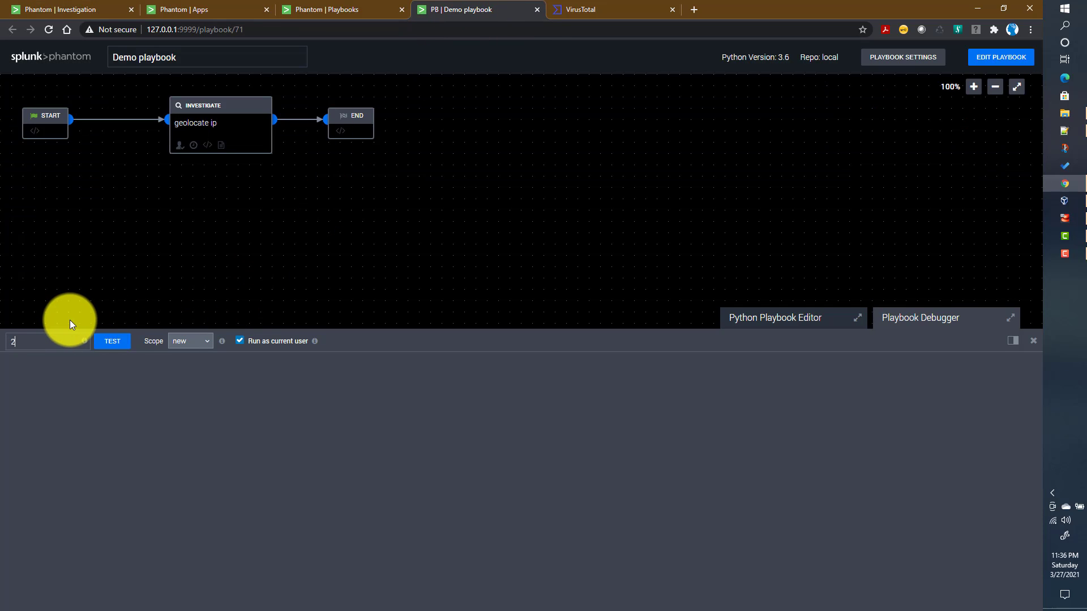
# Step: Test the playbook with the scope set to all and Run as current user switched off
pyautogui.click(205, 340)
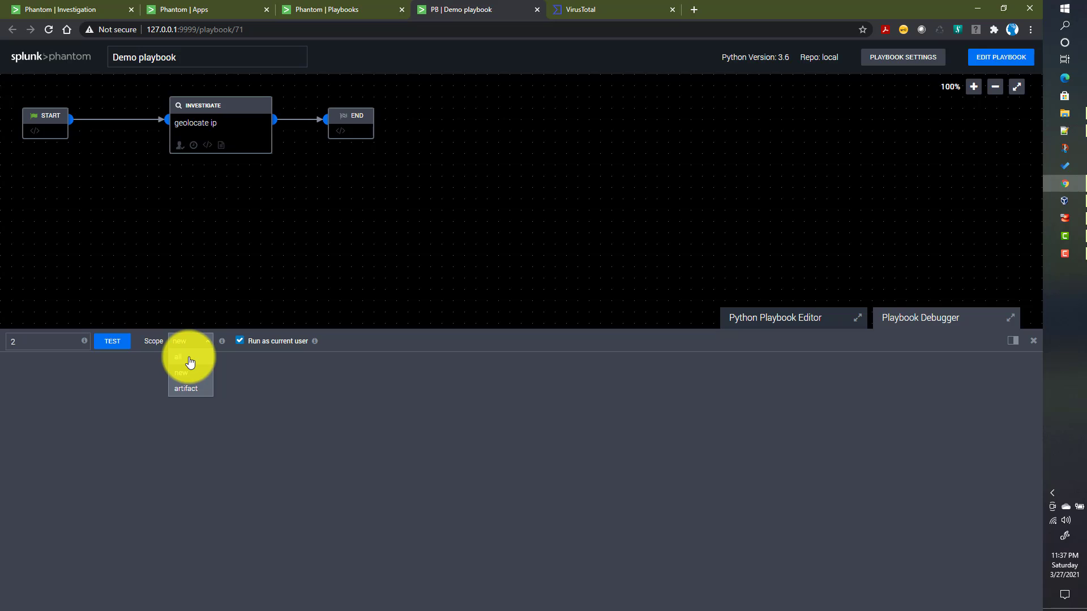
pyautogui.click(190, 362)
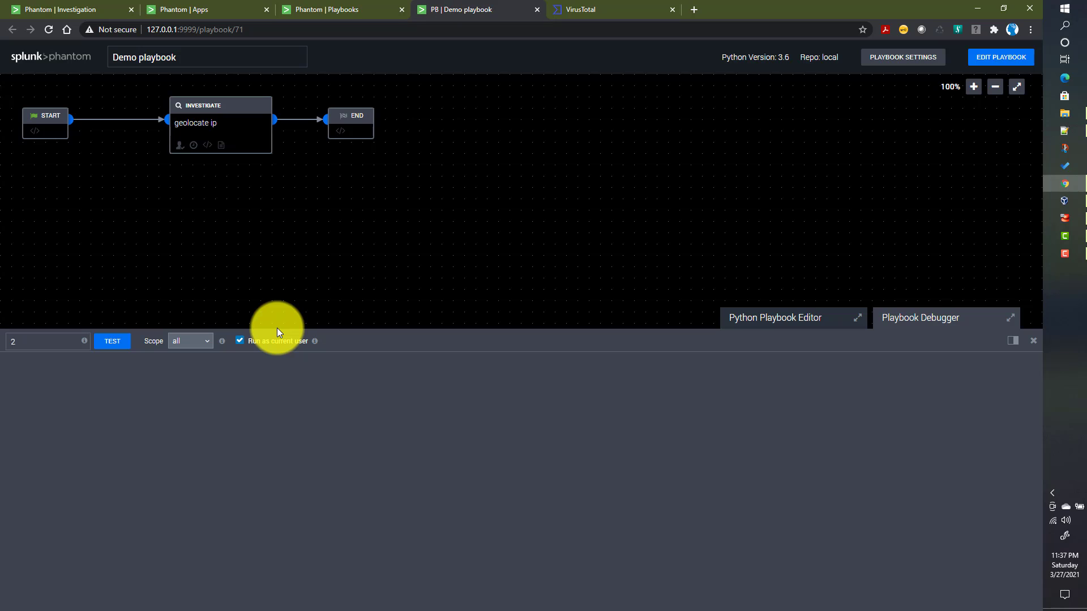
pyautogui.click(240, 342)
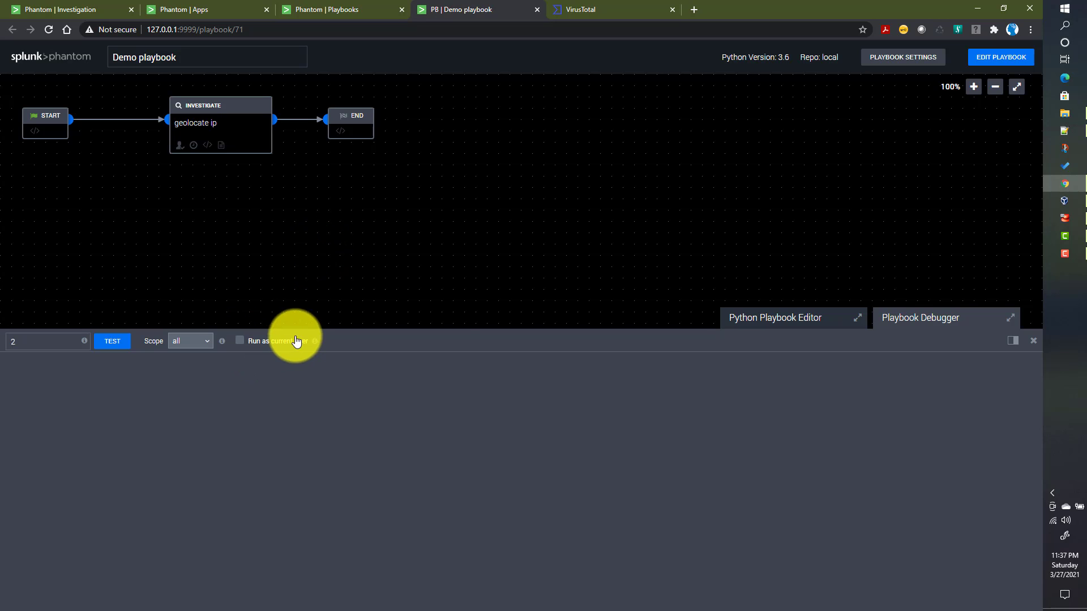
pyautogui.click(110, 350)
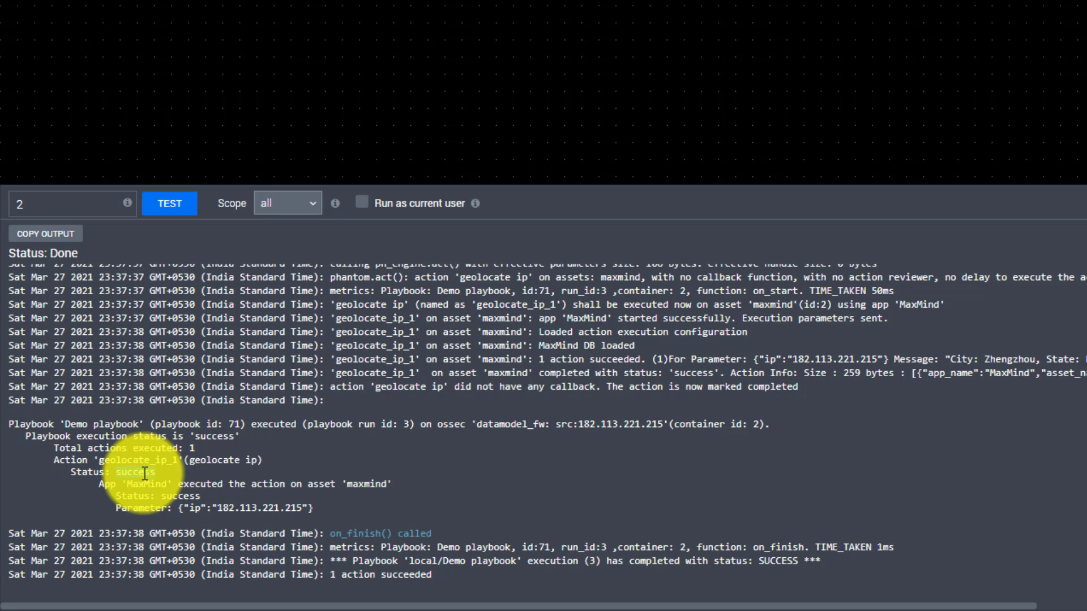
# Step: Check the test summary for the action status, asset and ip parameter, and compare the ip with the event artifact's src field
pyautogui.doubleClick(145, 473)
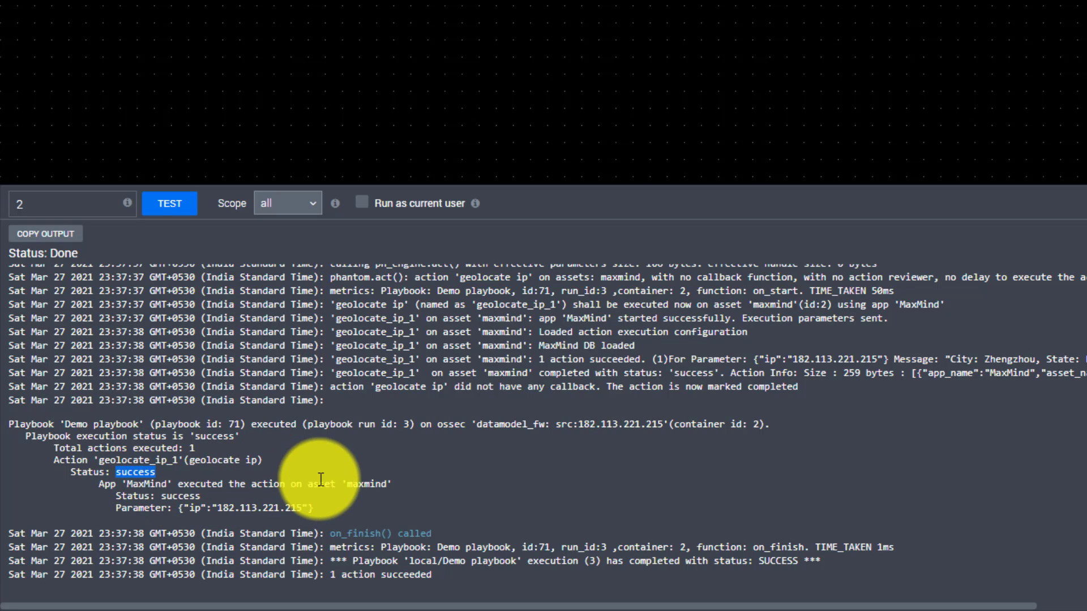
pyautogui.click(385, 483)
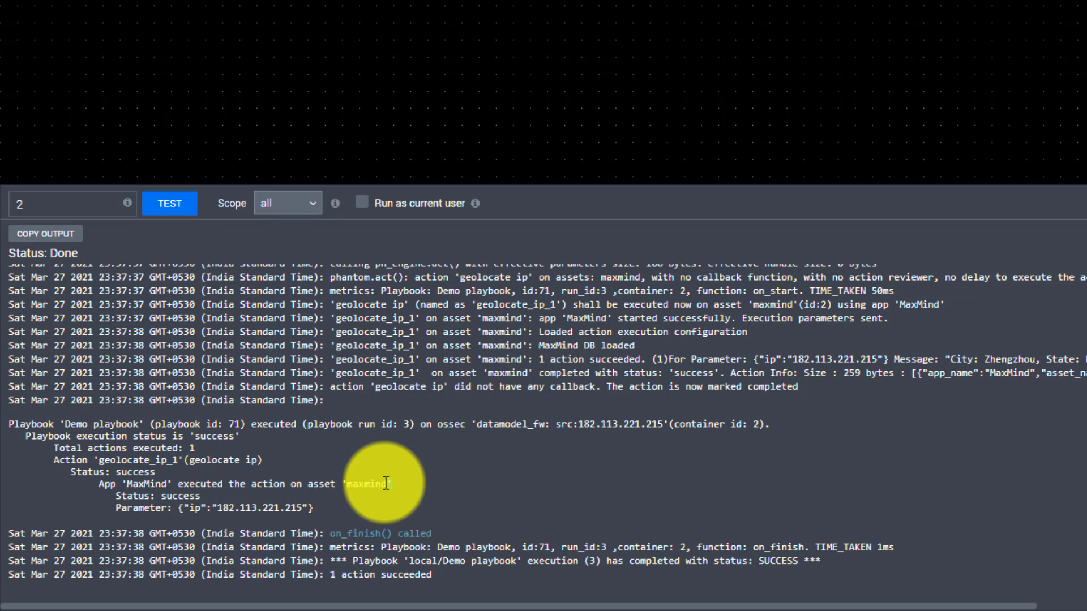
pyautogui.moveTo(213, 508); pyautogui.dragTo(304, 509)
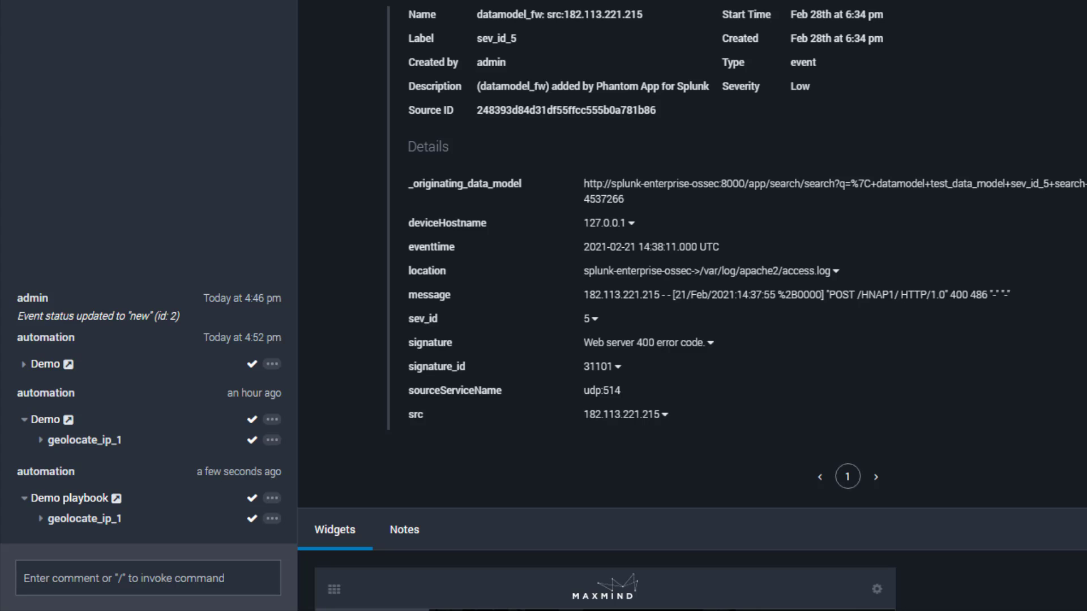
pyautogui.moveTo(618, 429)
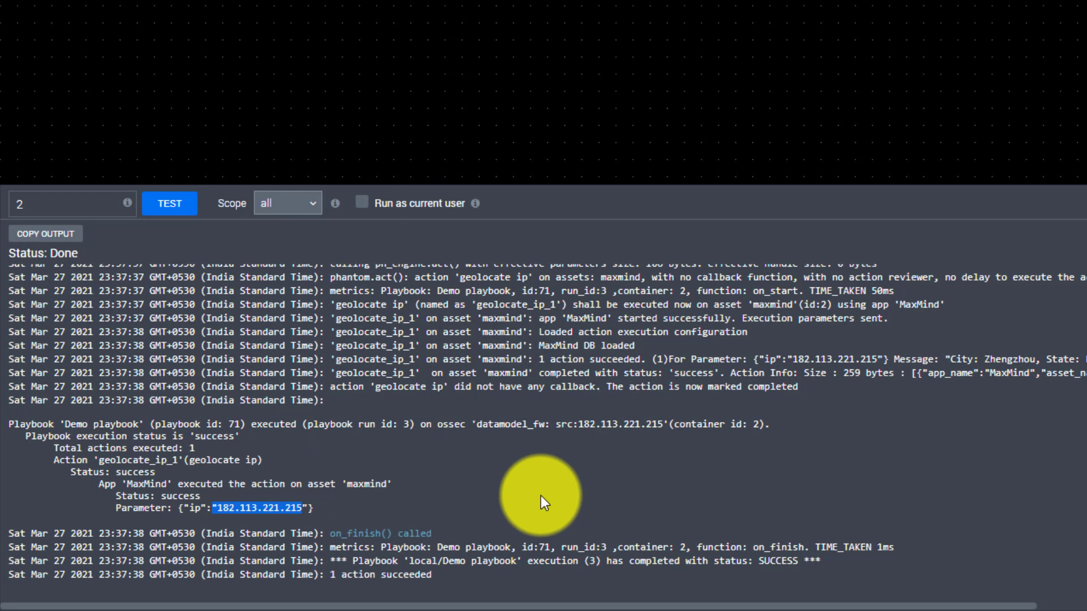
# Step: Examine the debugger log for the geolocate_ip_1 execution, its ip parameter, location message, completion status and action info
pyautogui.scroll(2, 520, 504)
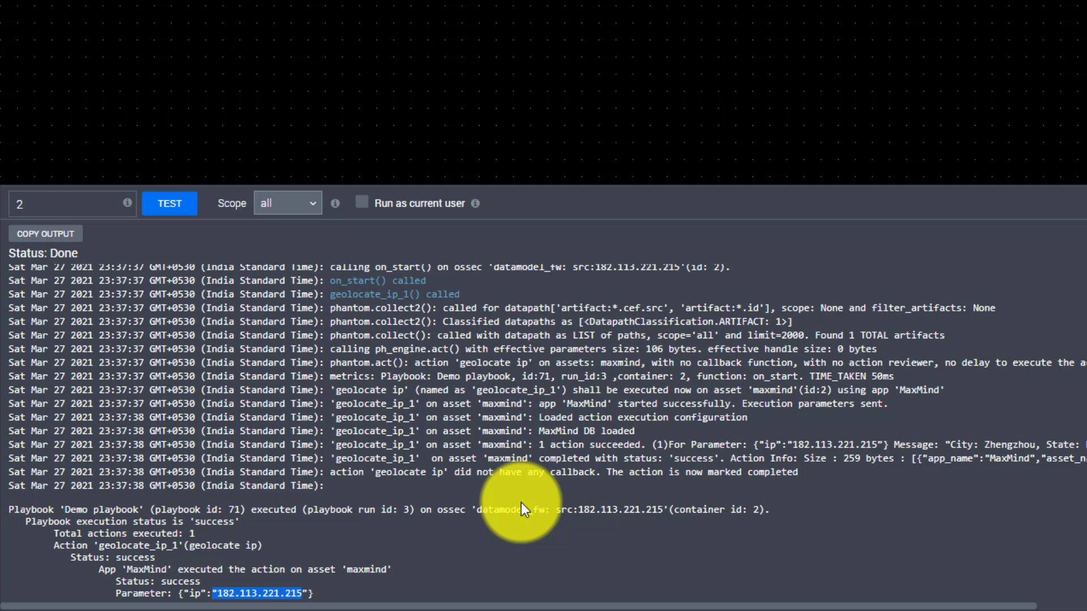
pyautogui.scroll(1, 521, 502)
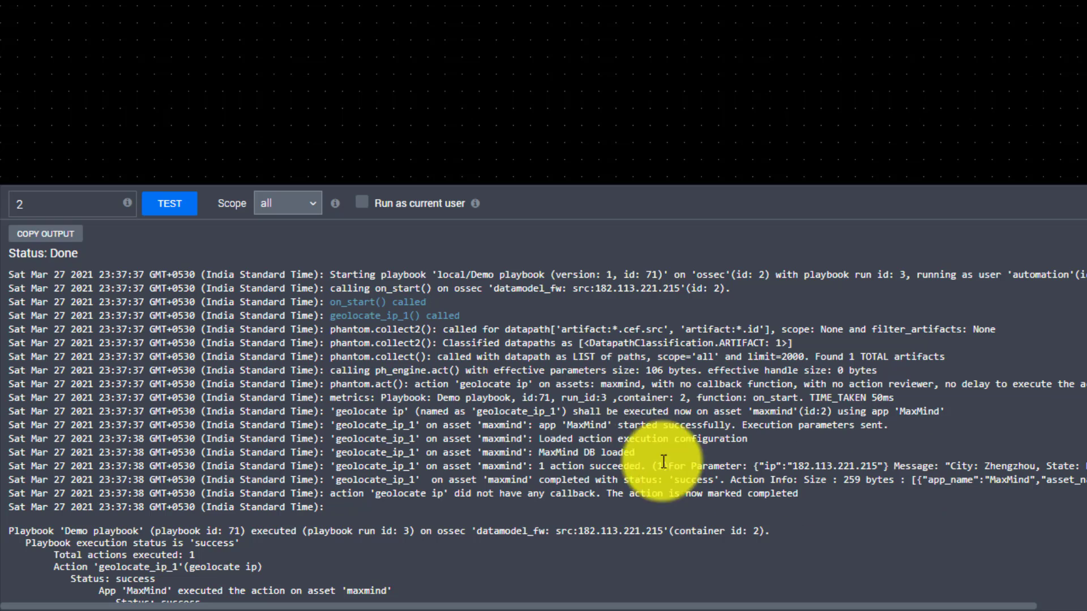
pyautogui.doubleClick(534, 412)
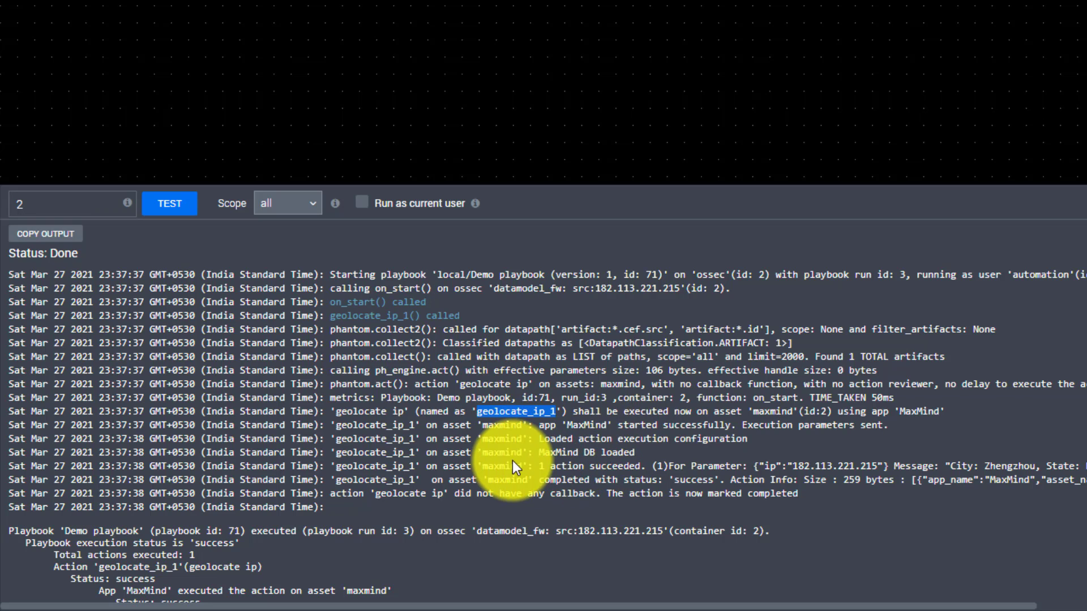
pyautogui.moveTo(545, 466); pyautogui.dragTo(648, 466)
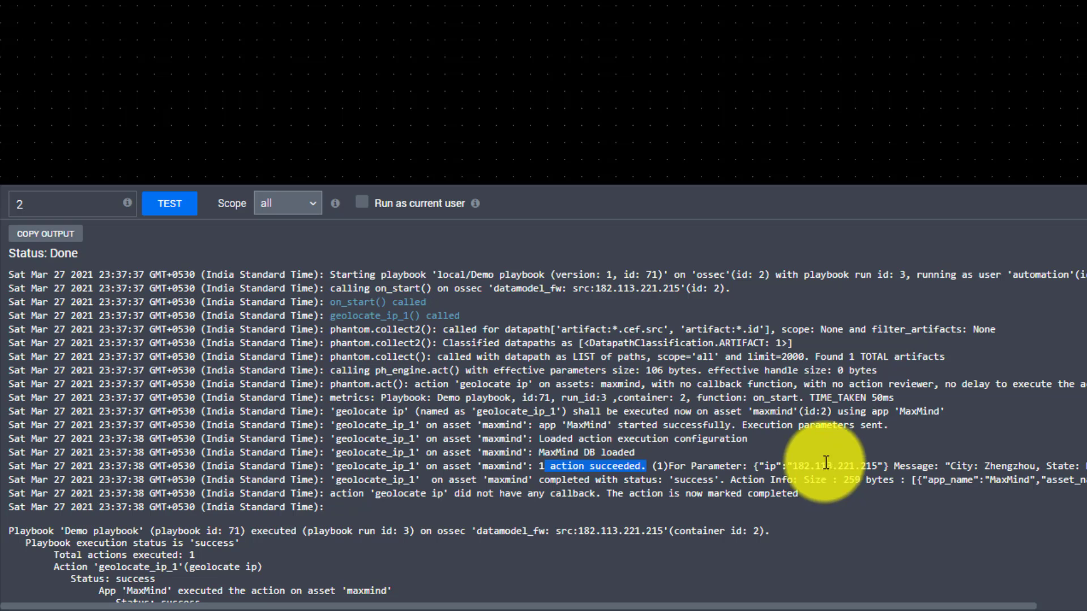
pyautogui.moveTo(760, 466); pyautogui.dragTo(646, 462)
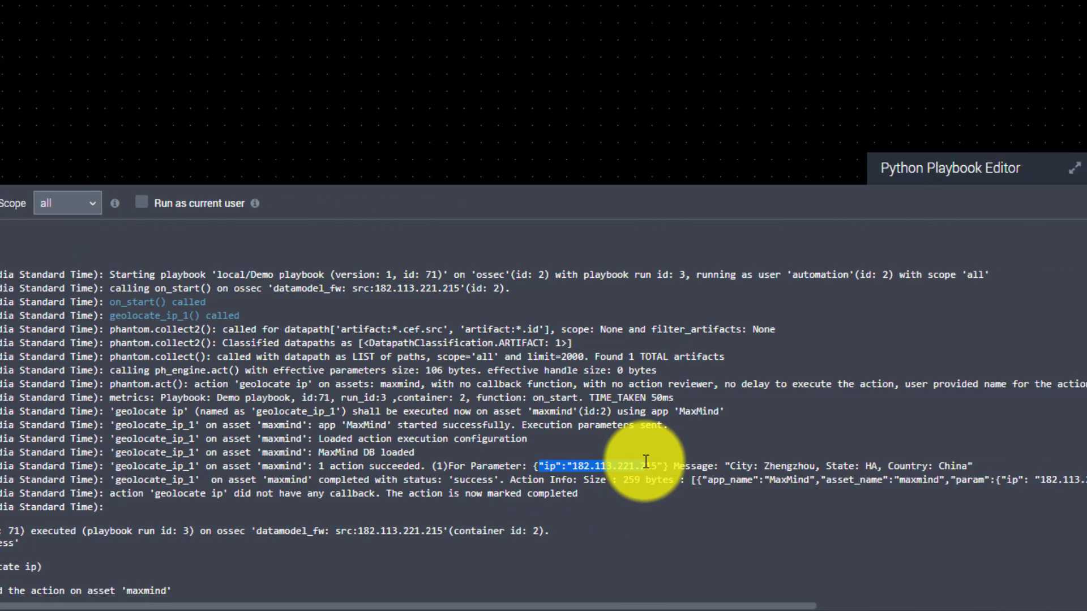
pyautogui.hscroll(3, 622, 464)
pyautogui.click(561, 466)
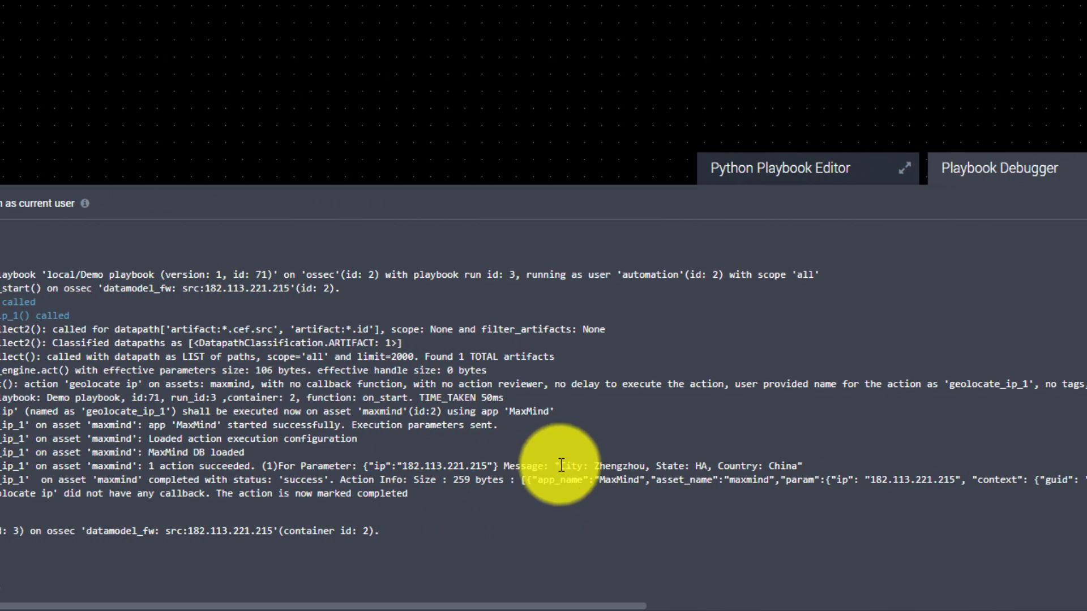
pyautogui.moveTo(561, 465); pyautogui.dragTo(811, 474)
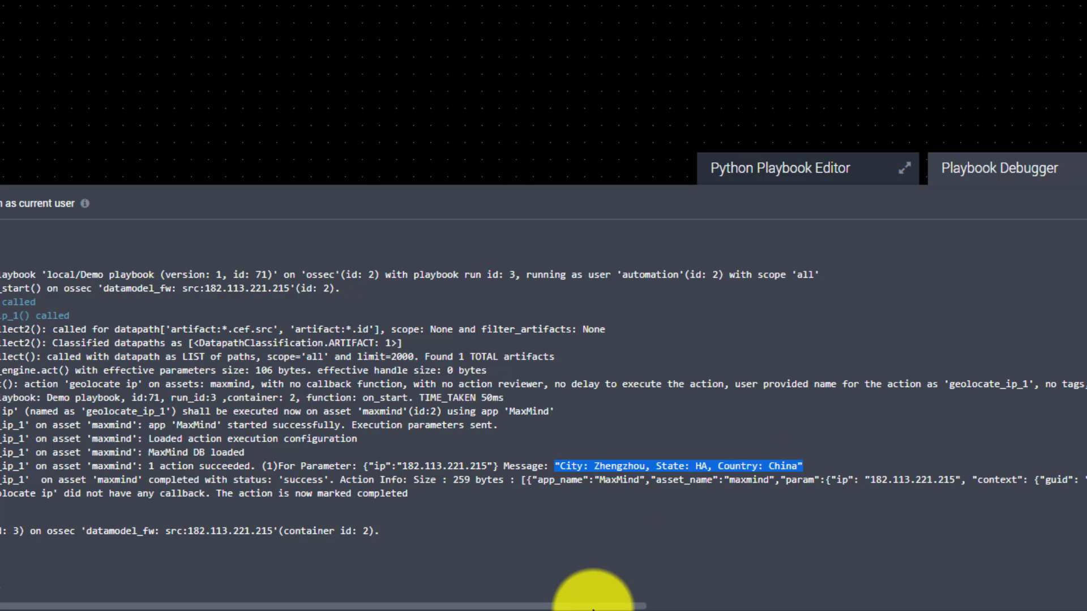
pyautogui.moveTo(595, 605); pyautogui.dragTo(631, 610)
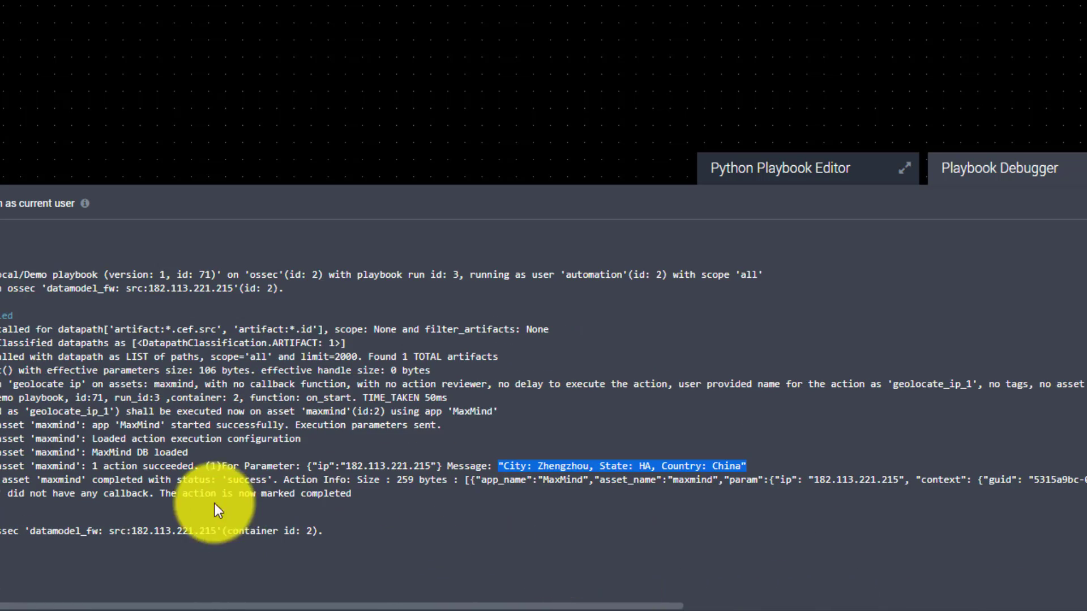
pyautogui.doubleClick(247, 479)
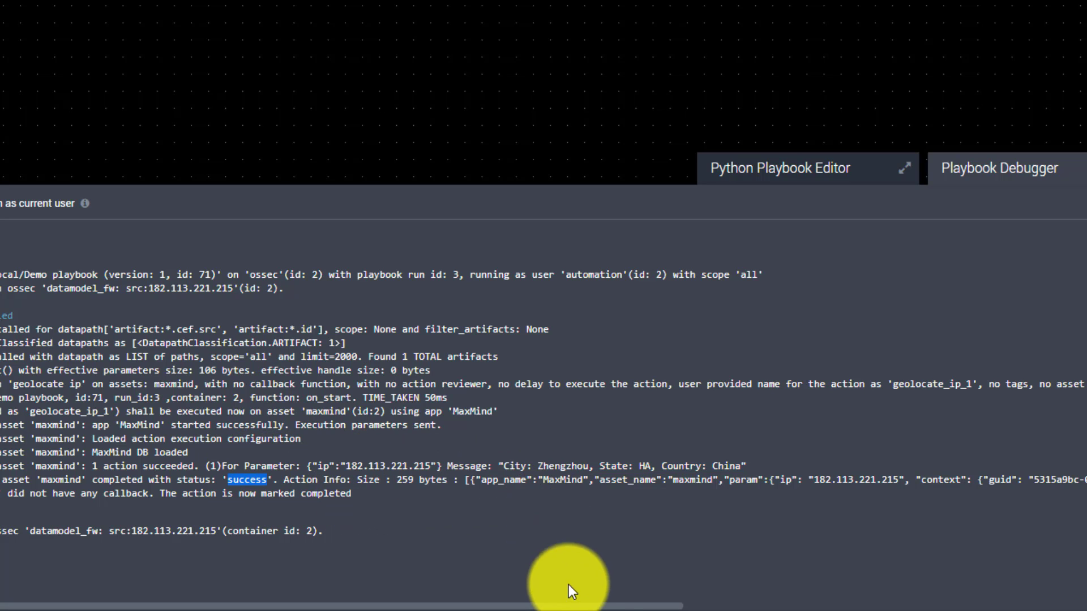
pyautogui.moveTo(573, 606); pyautogui.dragTo(849, 605)
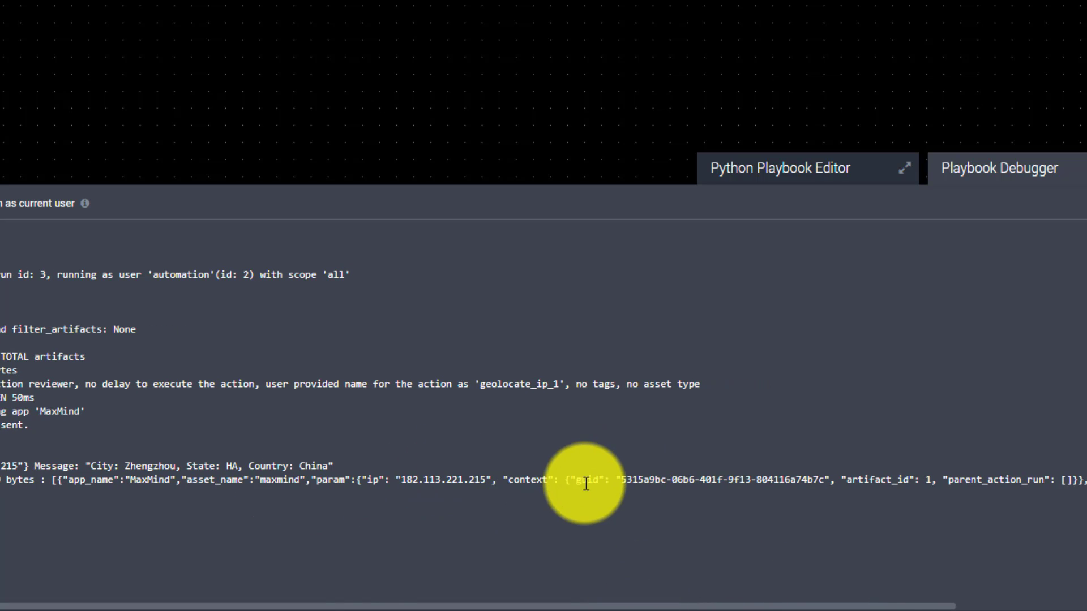
pyautogui.moveTo(885, 605); pyautogui.dragTo(1027, 606)
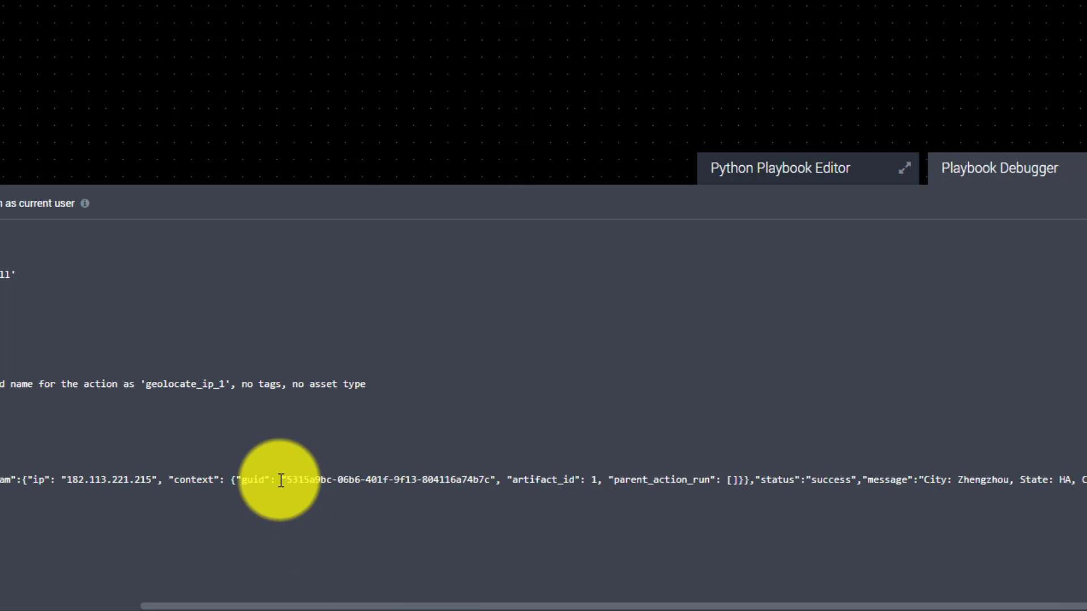
pyautogui.moveTo(240, 595); pyautogui.dragTo(0, 594)
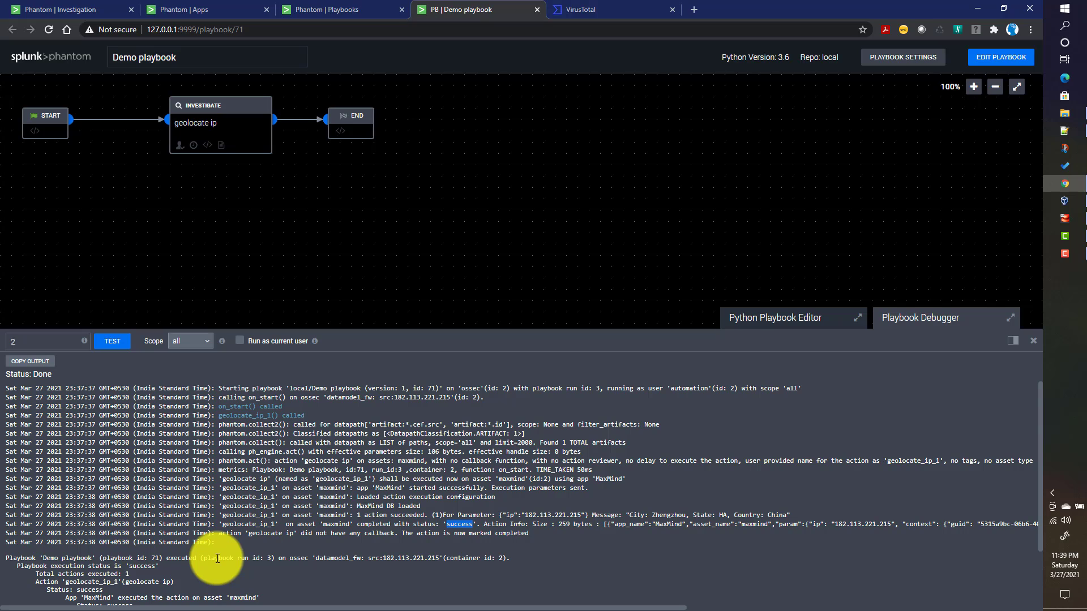
pyautogui.scroll(-3, 214, 543)
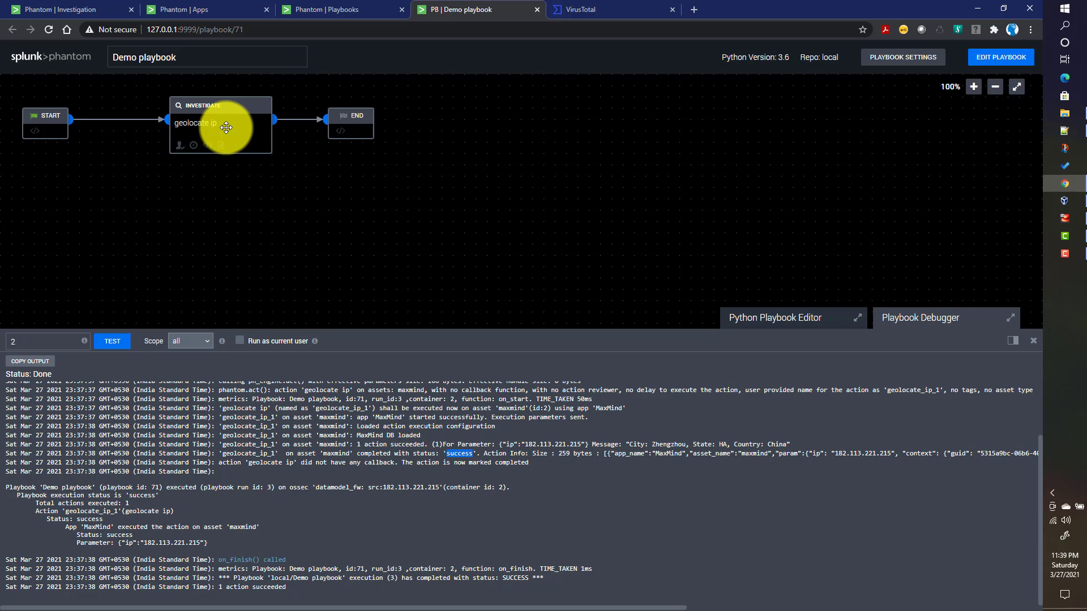
# Step: Switch to VirusTotal and look over its file upload and URL scan options
pyautogui.click(582, 6)
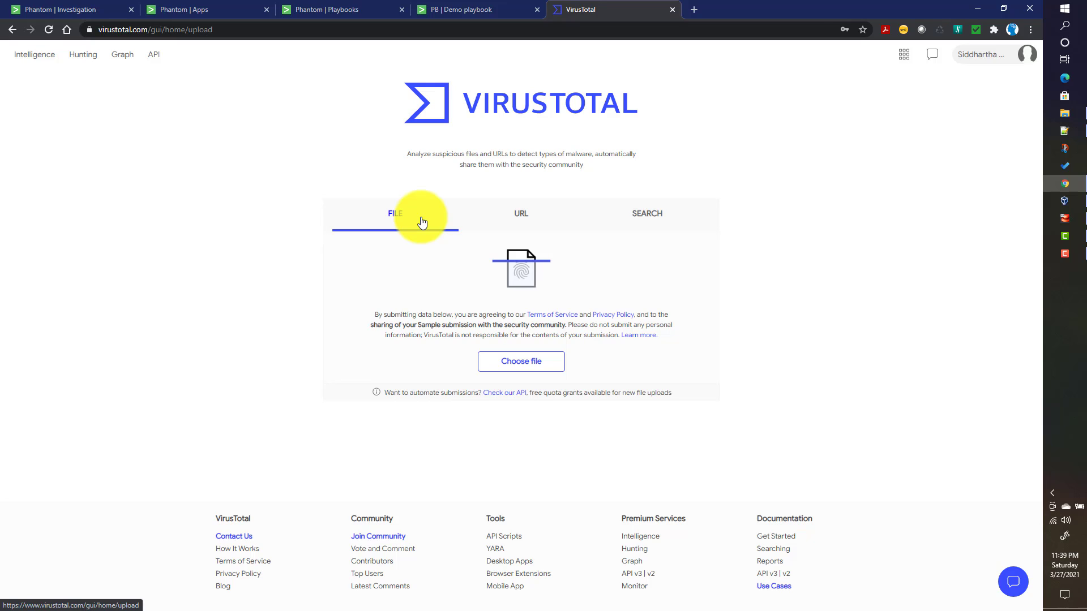
pyautogui.click(523, 222)
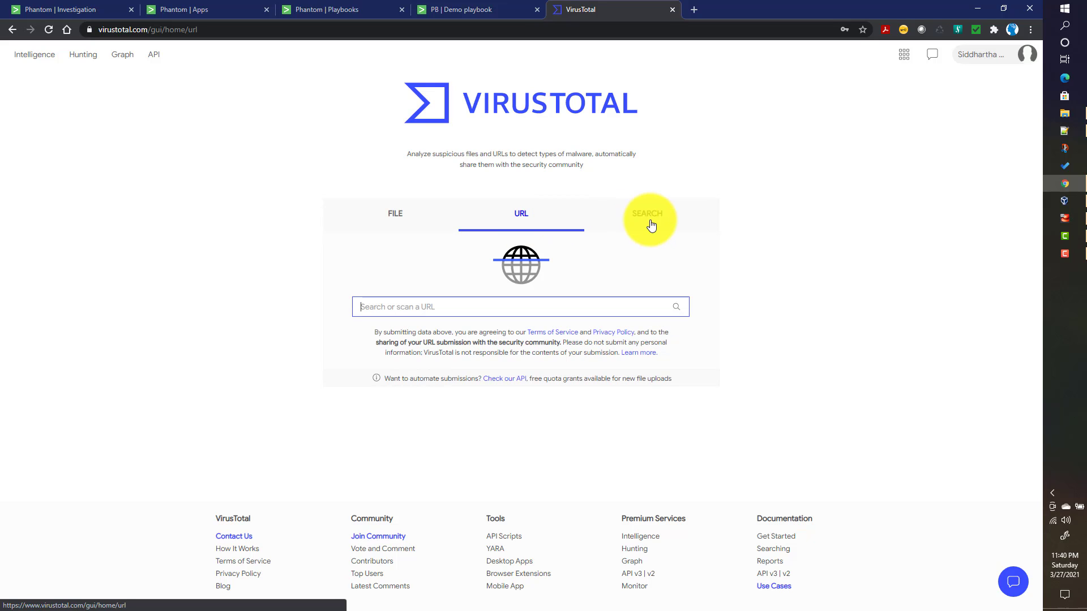
pyautogui.click(396, 221)
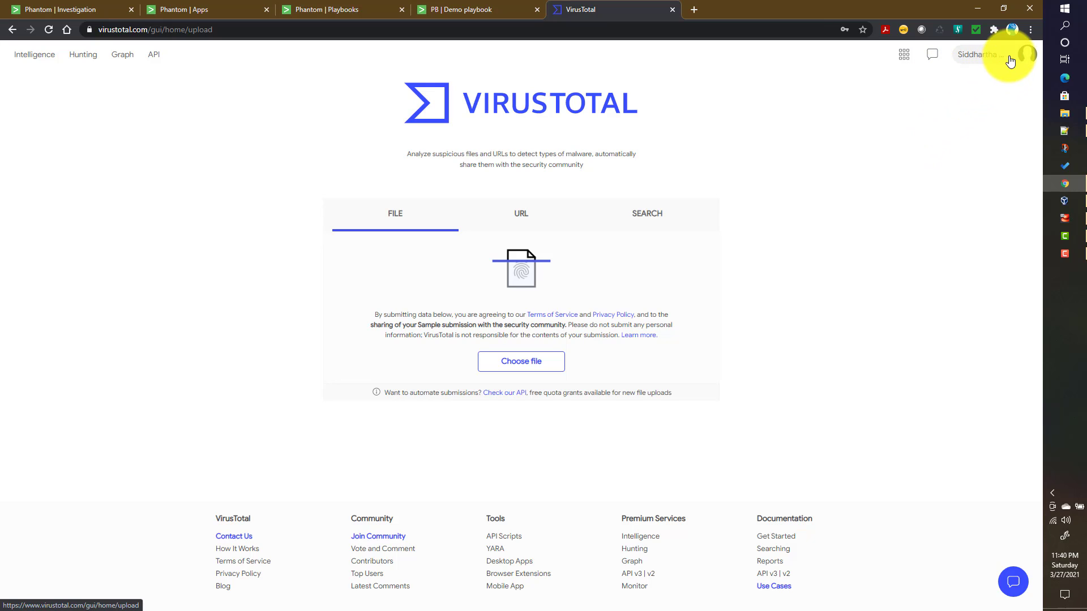
# Step: Open the VirusTotal account's API key page, check the request rate, daily and monthly quotas, and copy the personal API key
pyautogui.click(1028, 57)
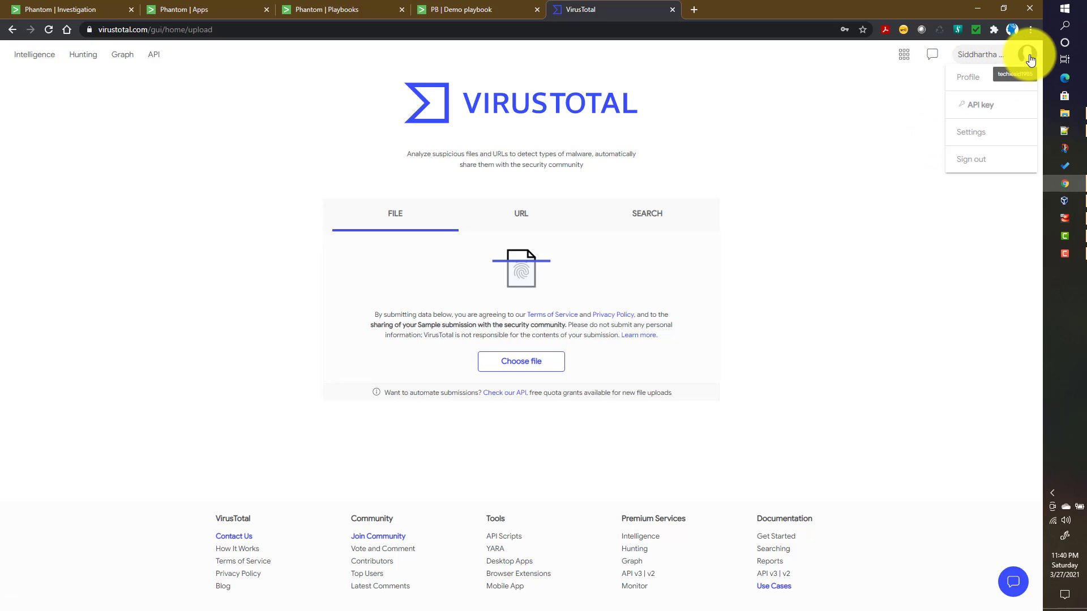
pyautogui.click(982, 107)
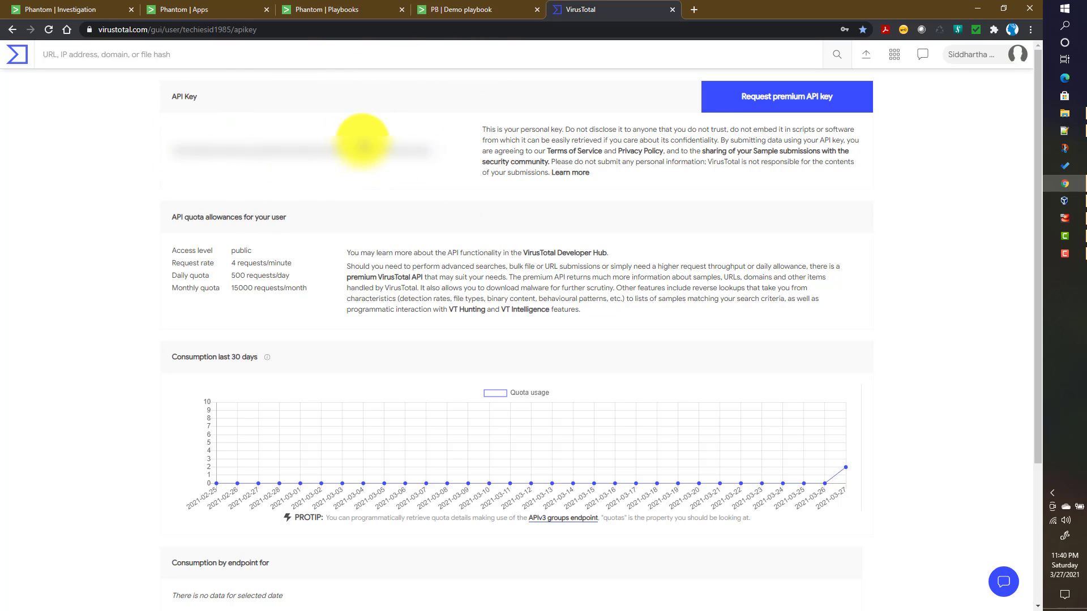
pyautogui.doubleClick(306, 149)
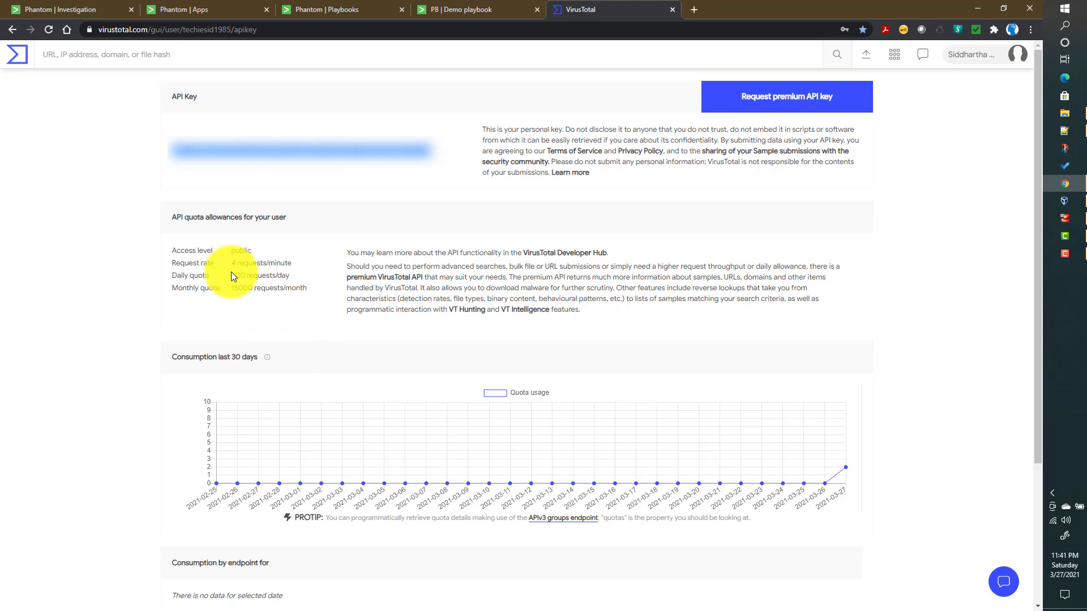
pyautogui.moveTo(231, 263); pyautogui.dragTo(295, 262)
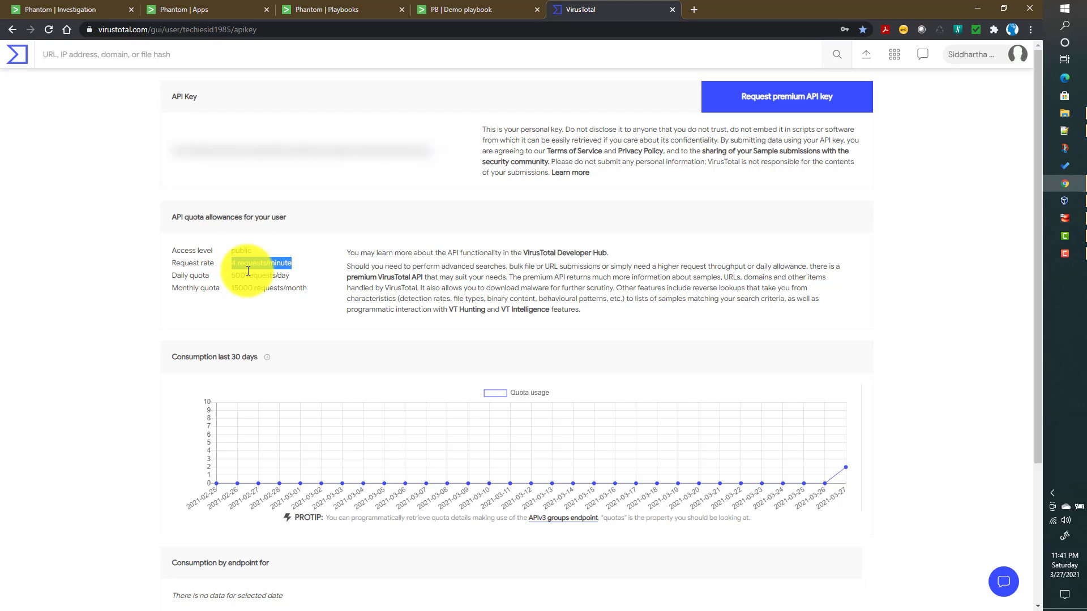
pyautogui.moveTo(231, 276); pyautogui.dragTo(290, 276)
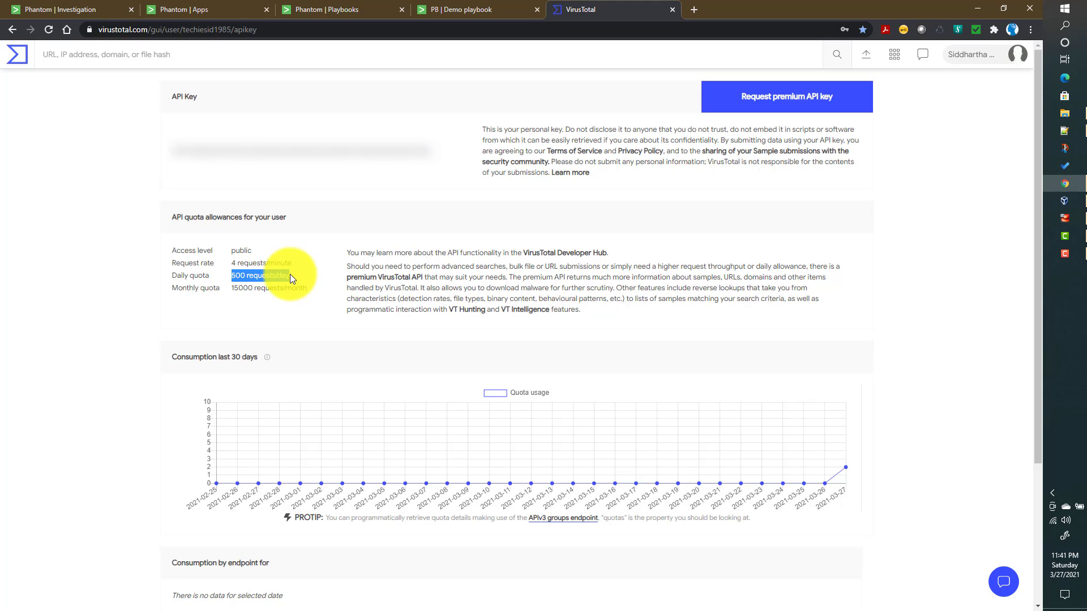
pyautogui.moveTo(233, 288); pyautogui.dragTo(317, 277)
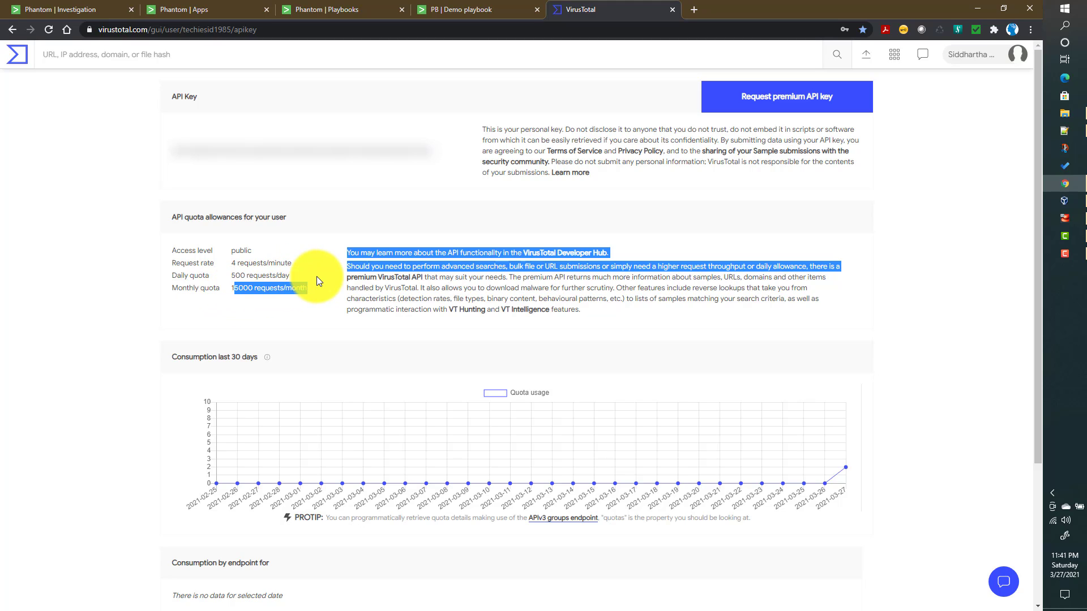
pyautogui.click(311, 289)
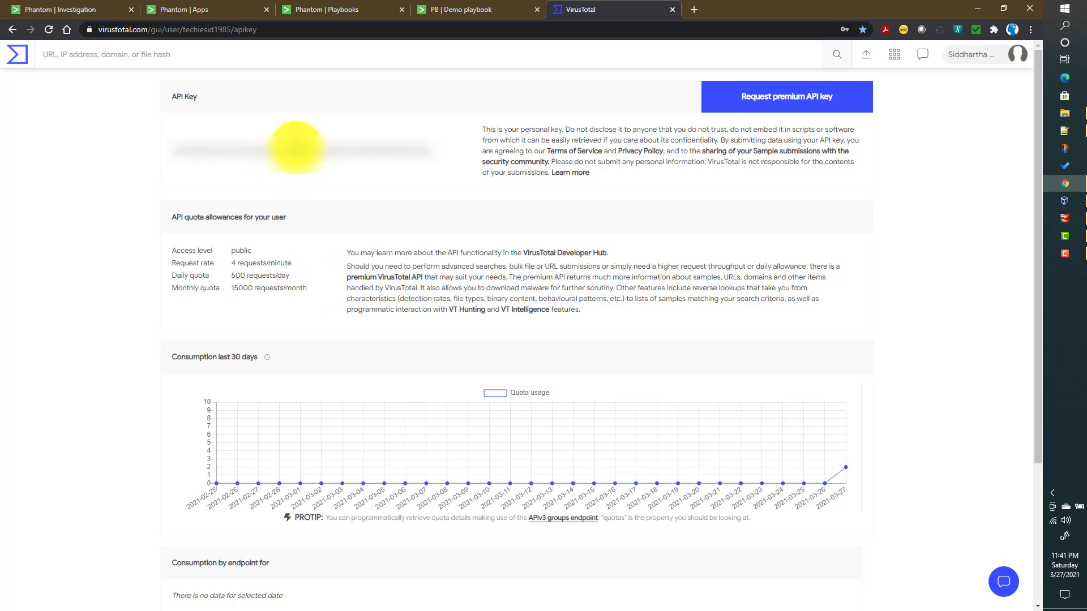
pyautogui.doubleClick(296, 151)
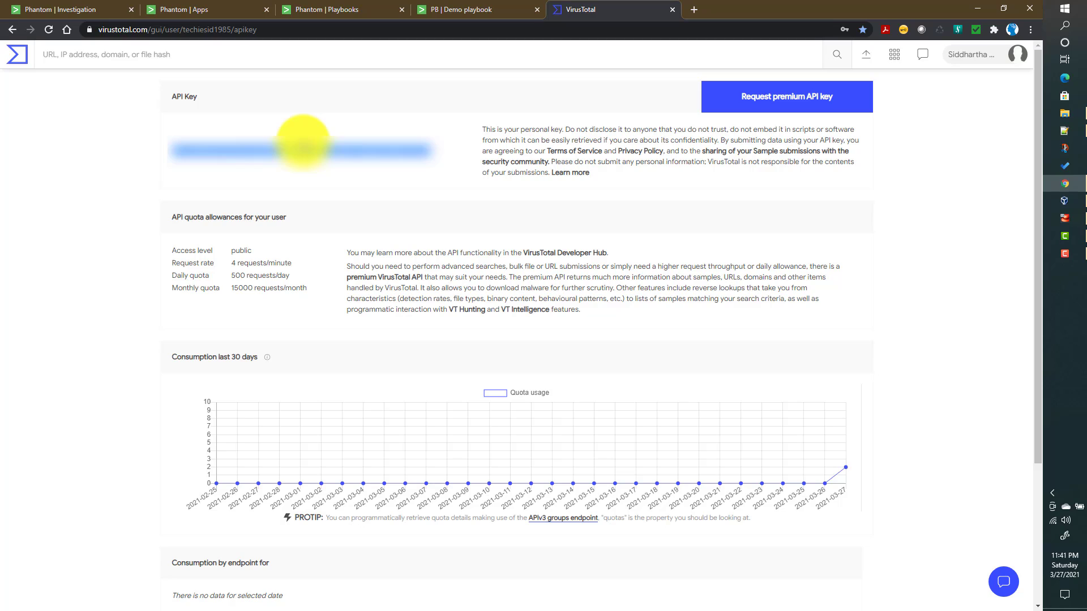
# Step: Switch to Phantom's Apps page, search the unconfigured apps for "virus" and expand VirusTotal's supported actions
pyautogui.click(219, 9)
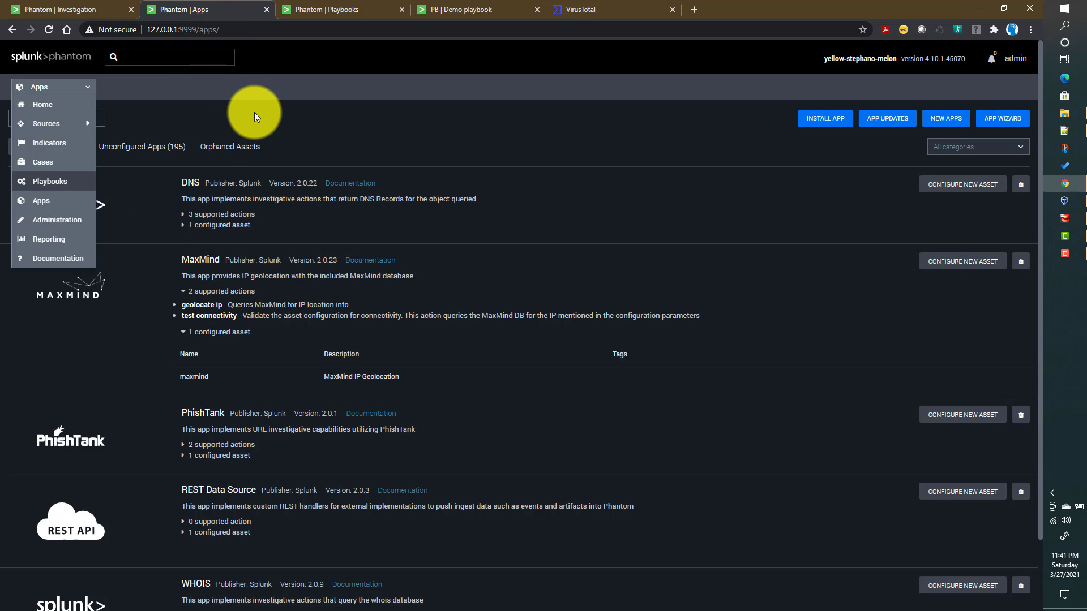
pyautogui.click(272, 120)
pyautogui.scroll(-3, 430, 304)
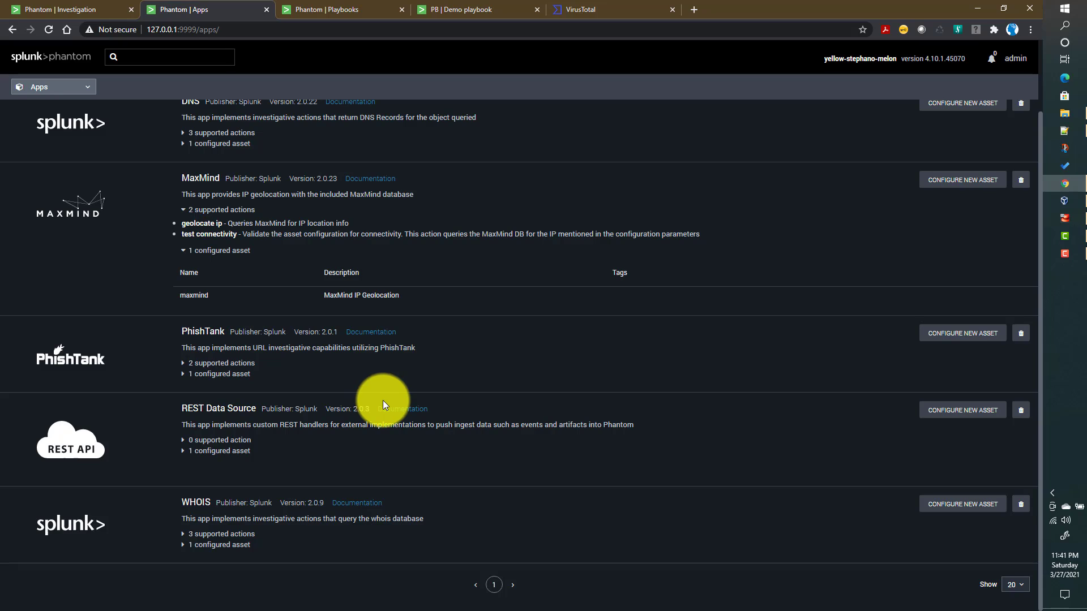
pyautogui.scroll(3, 382, 400)
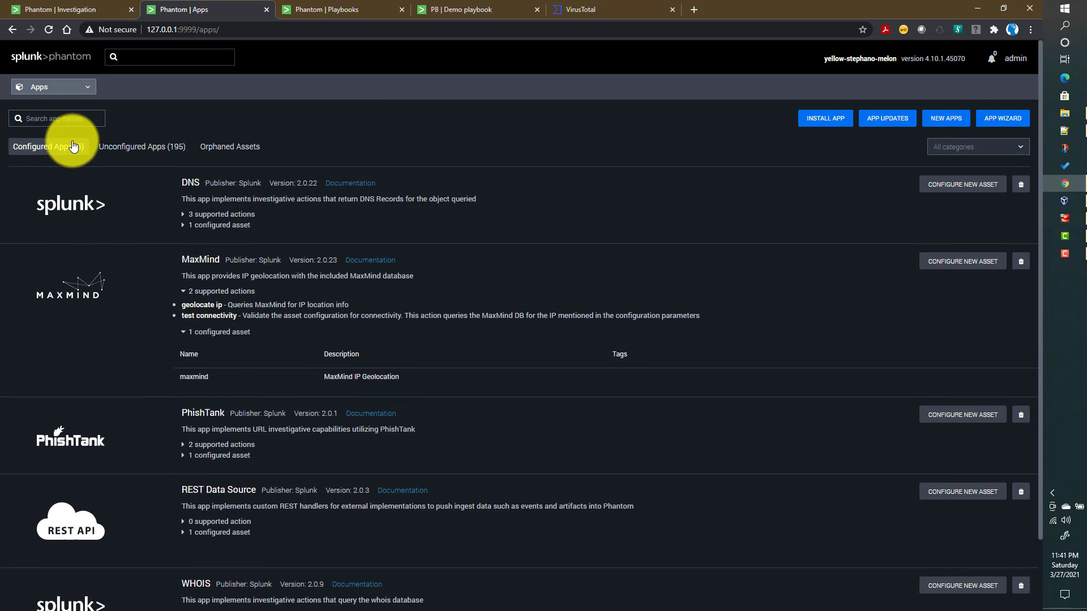
pyautogui.click(125, 153)
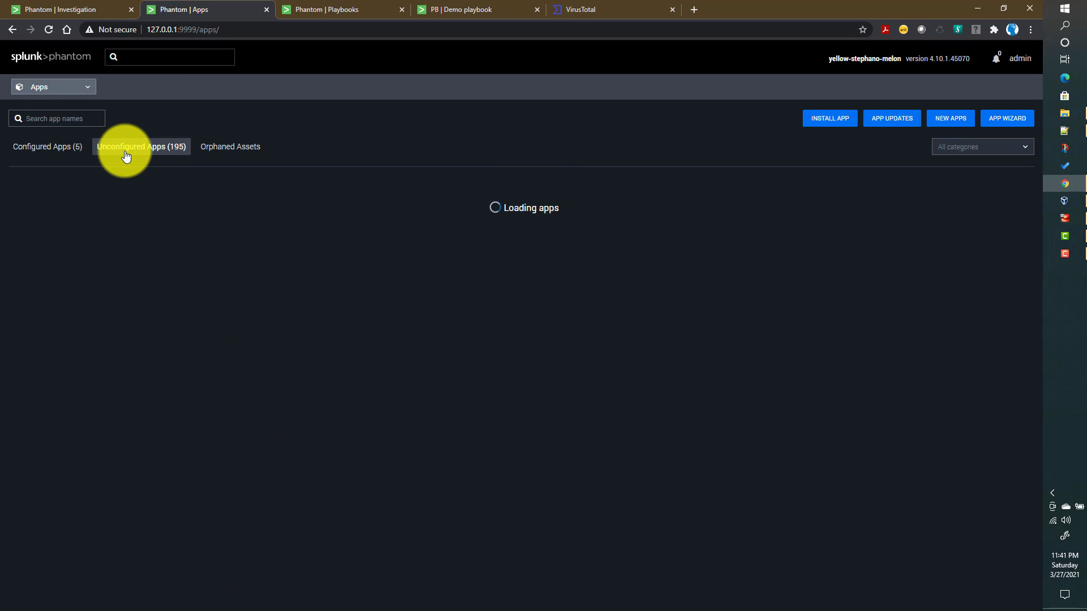
pyautogui.click(43, 115)
pyautogui.write('v')
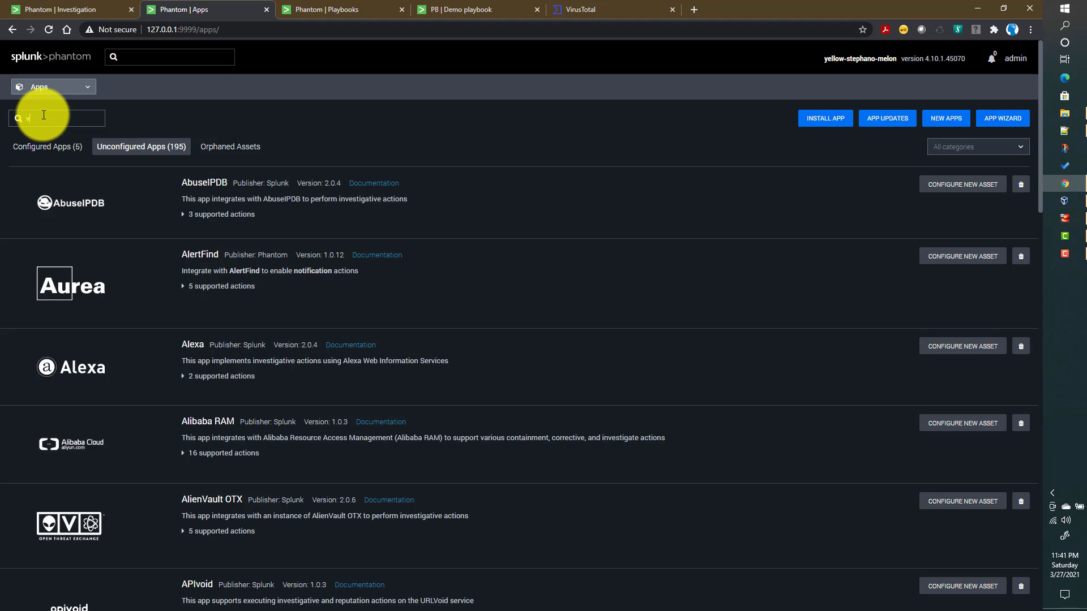
pyautogui.write('irus')
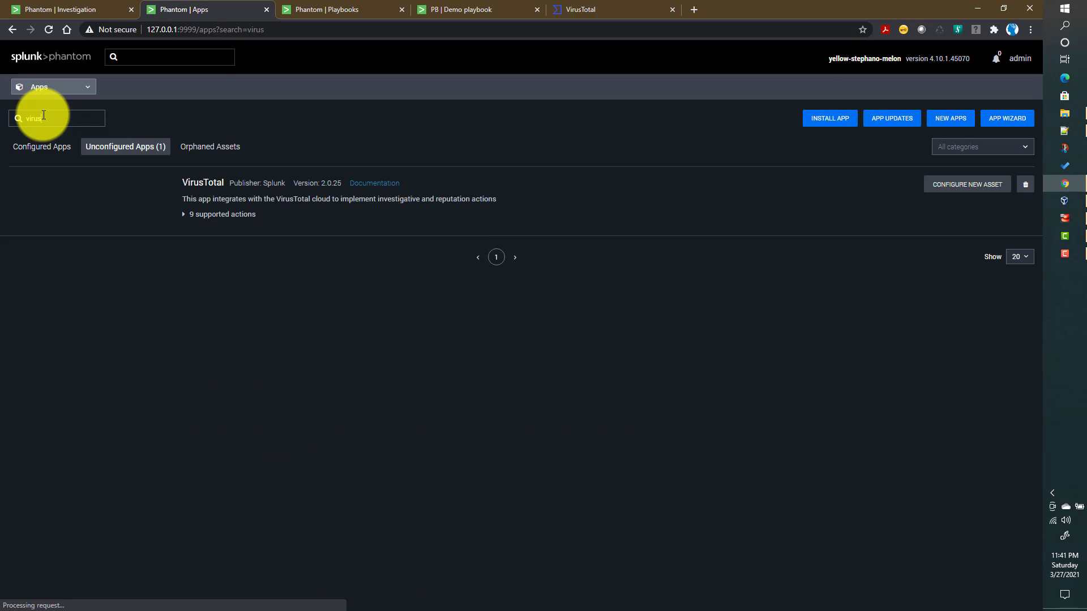
pyautogui.click(185, 219)
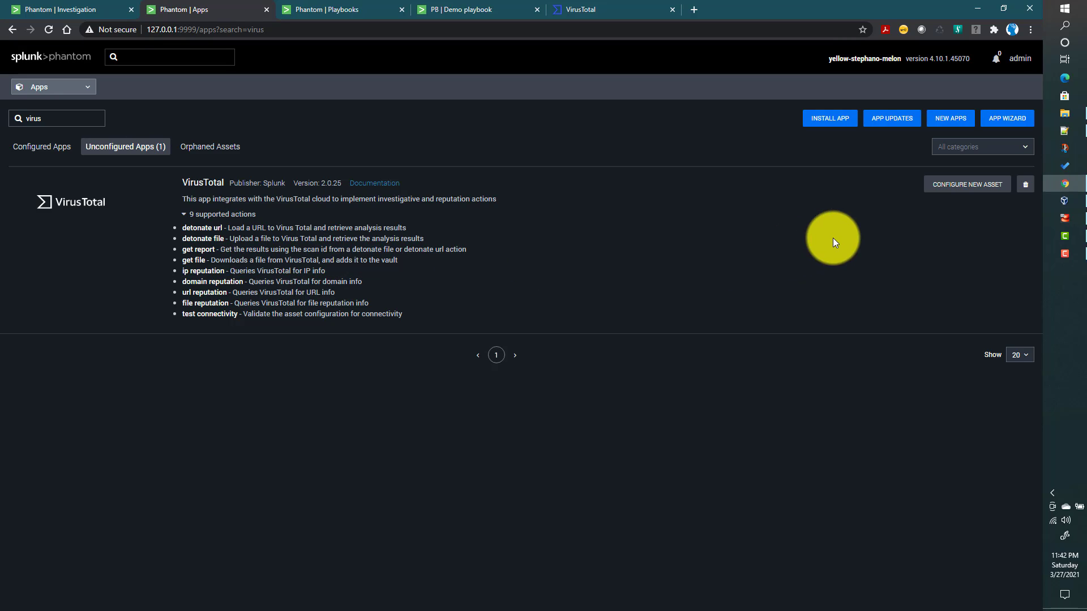
# Step: Start configuring a new VirusTotal asset and name it virustotal, leaving the description and tags empty
pyautogui.click(966, 186)
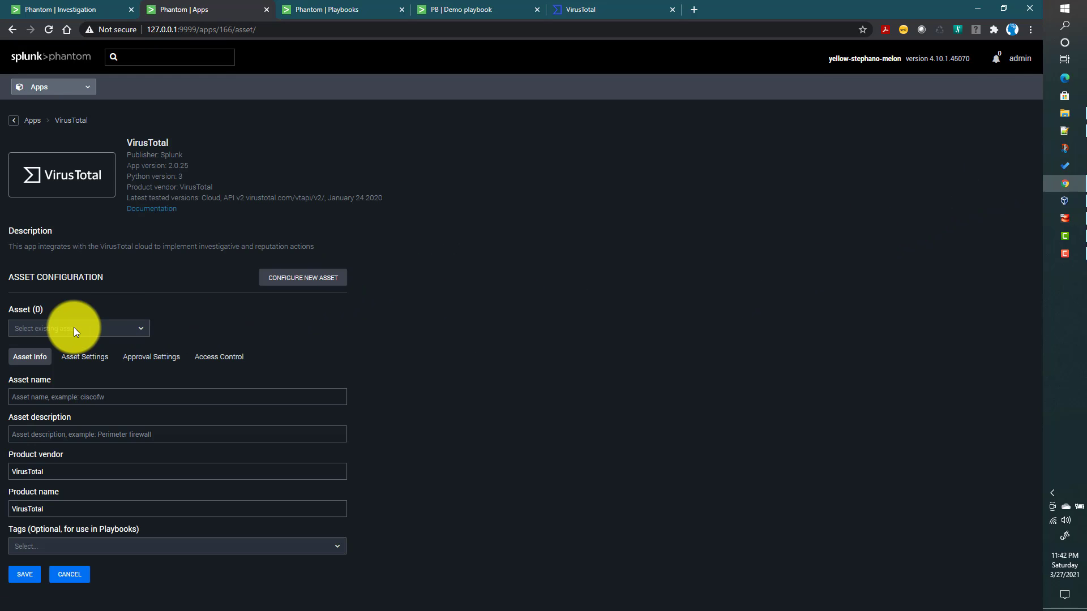
pyautogui.click(35, 392)
pyautogui.write('v')
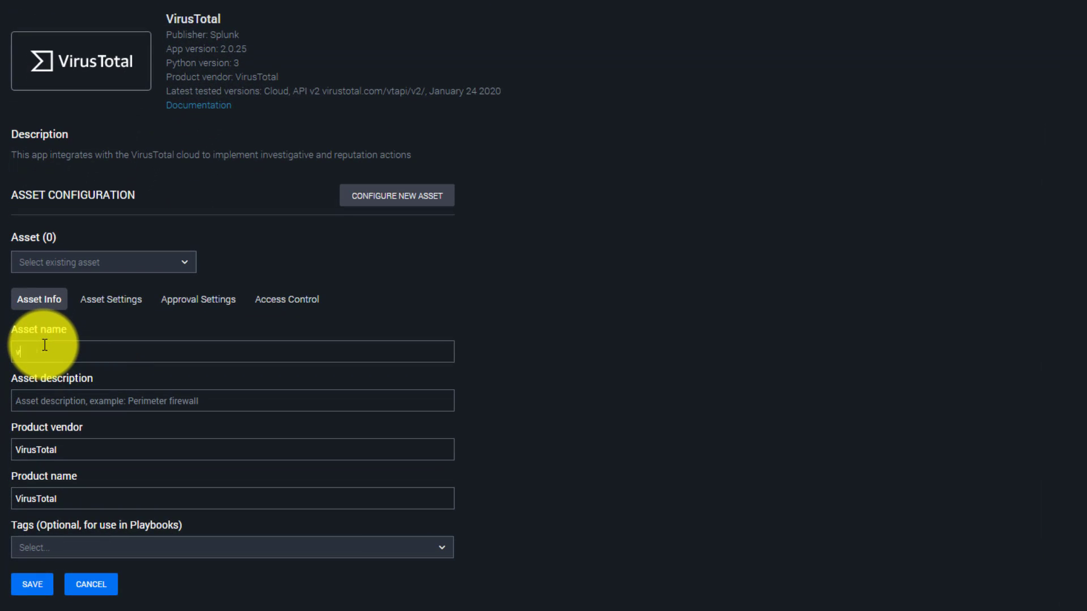
pyautogui.write('irustotal')
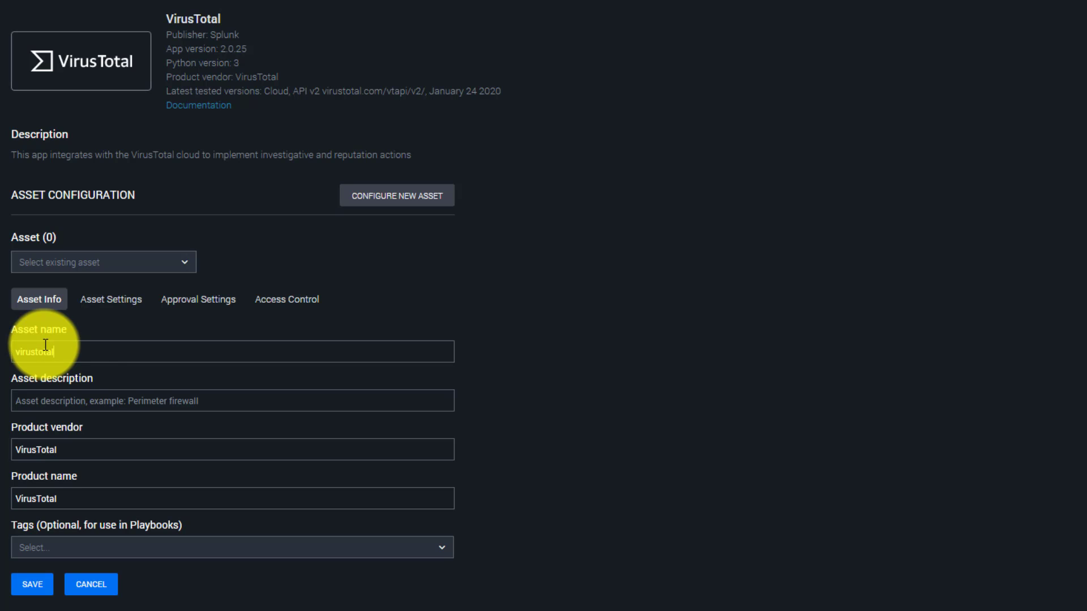
pyautogui.click(70, 400)
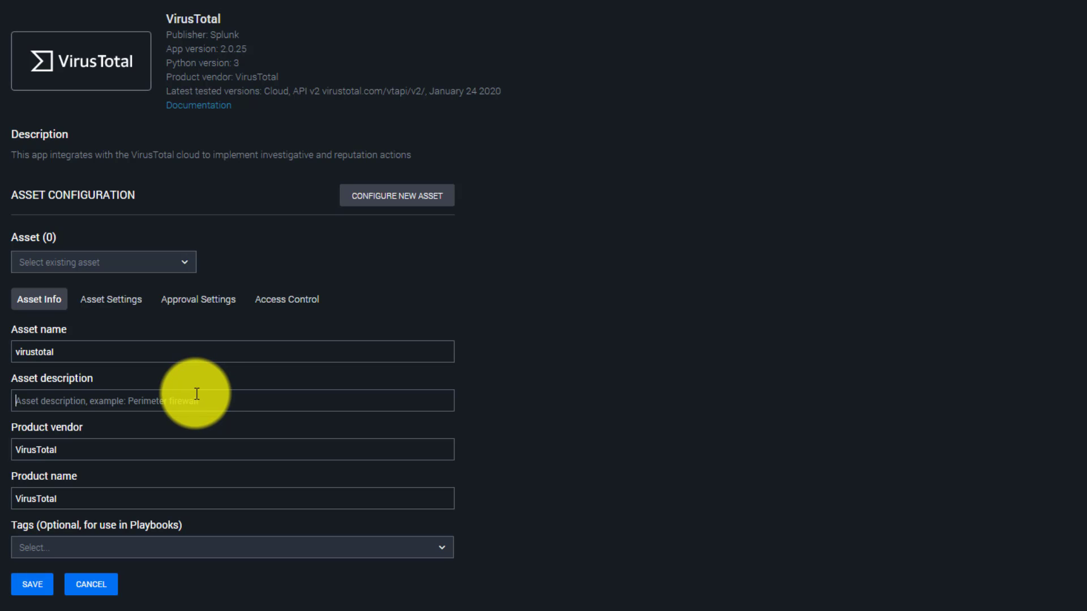
pyautogui.click(85, 552)
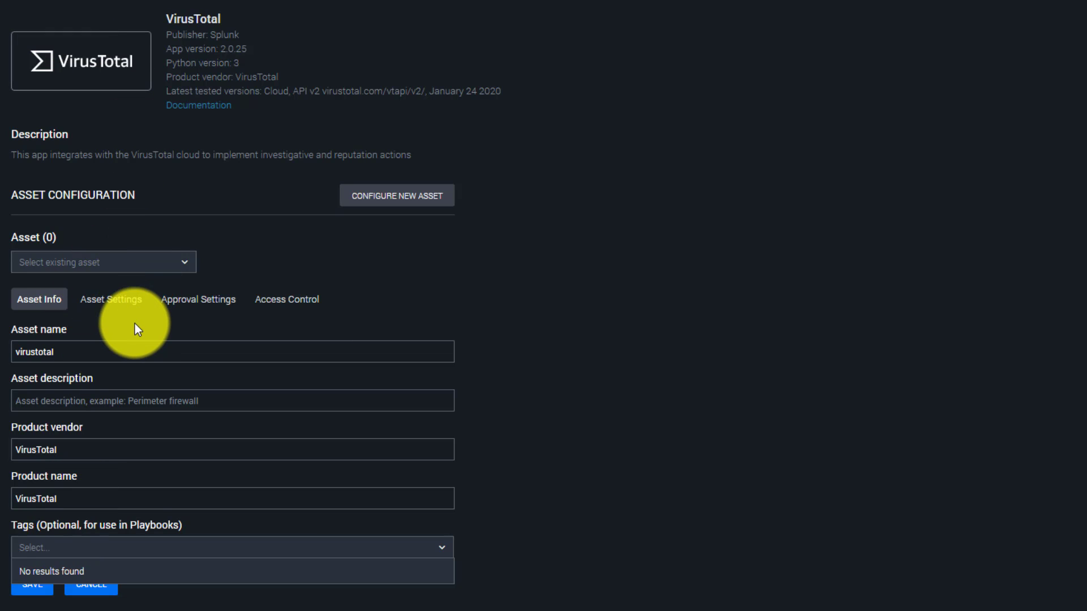
# Step: In the asset settings, paste the VirusTotal API key and enable the limit of 4 requests per minute
pyautogui.click(104, 311)
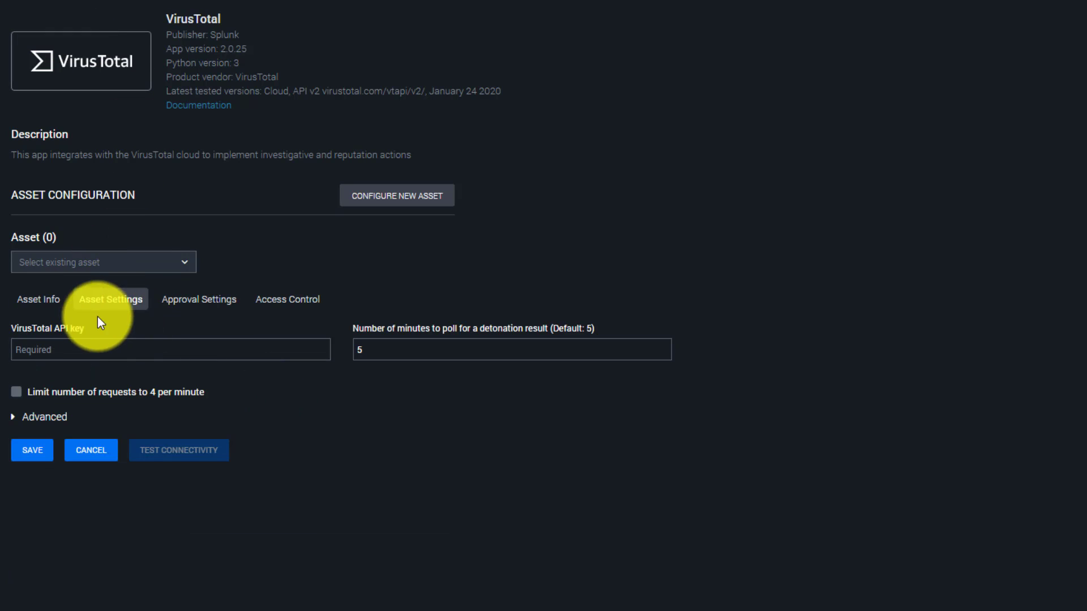
pyautogui.click(27, 349)
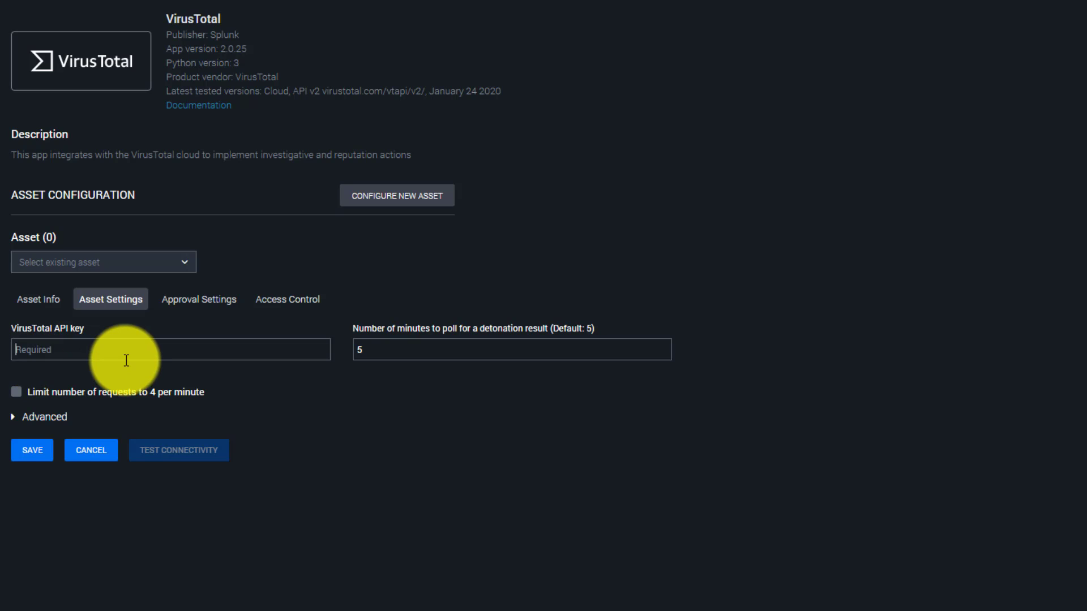
pyautogui.hotkey('ctrl', 'v')
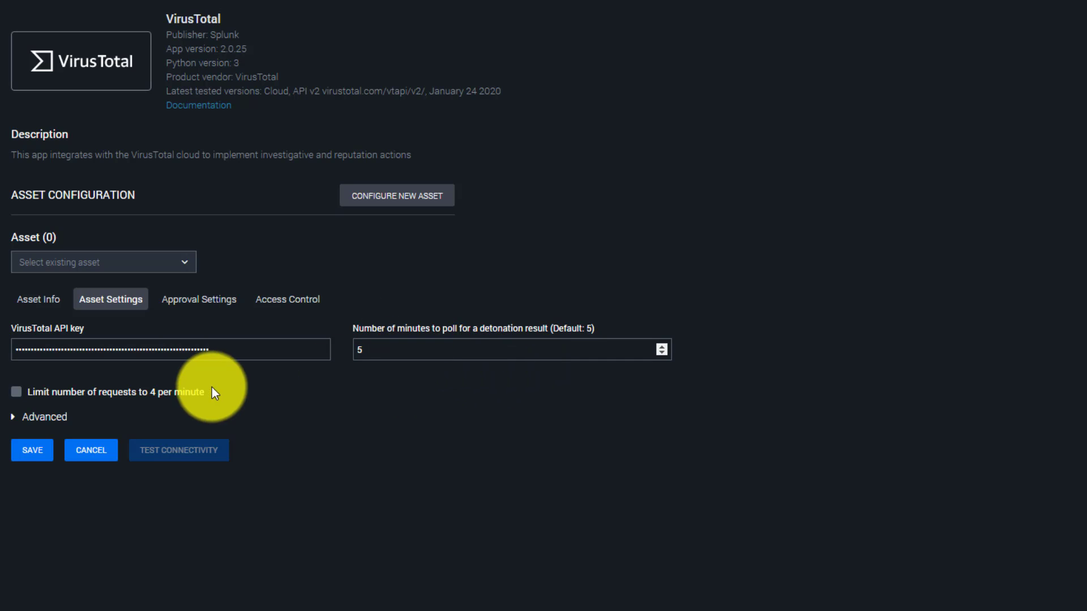
pyautogui.click(17, 396)
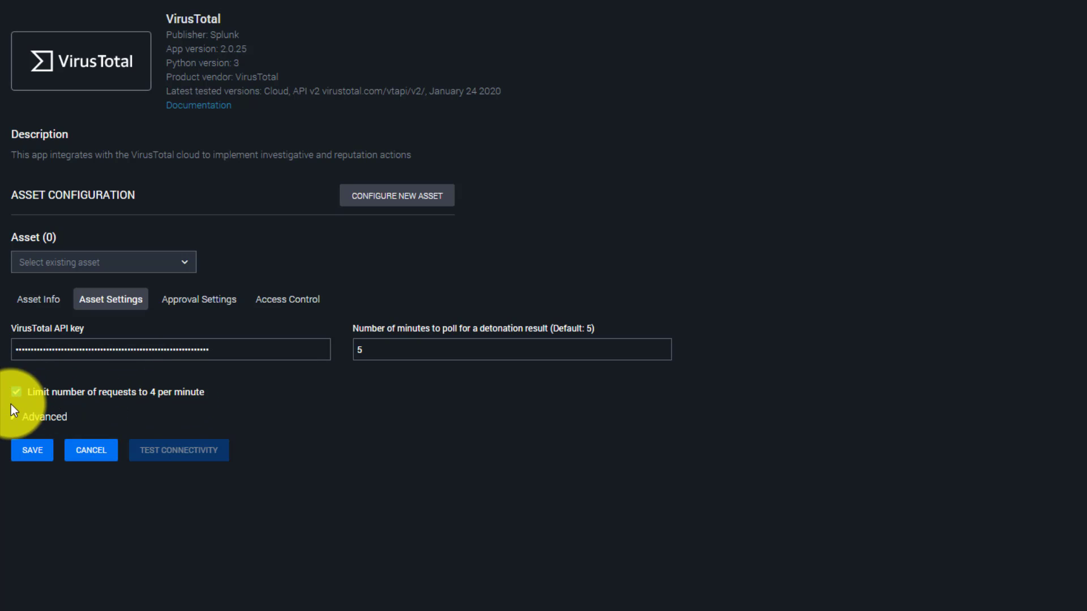
# Step: Review the advanced asset settings and save the VirusTotal asset
pyautogui.click(45, 419)
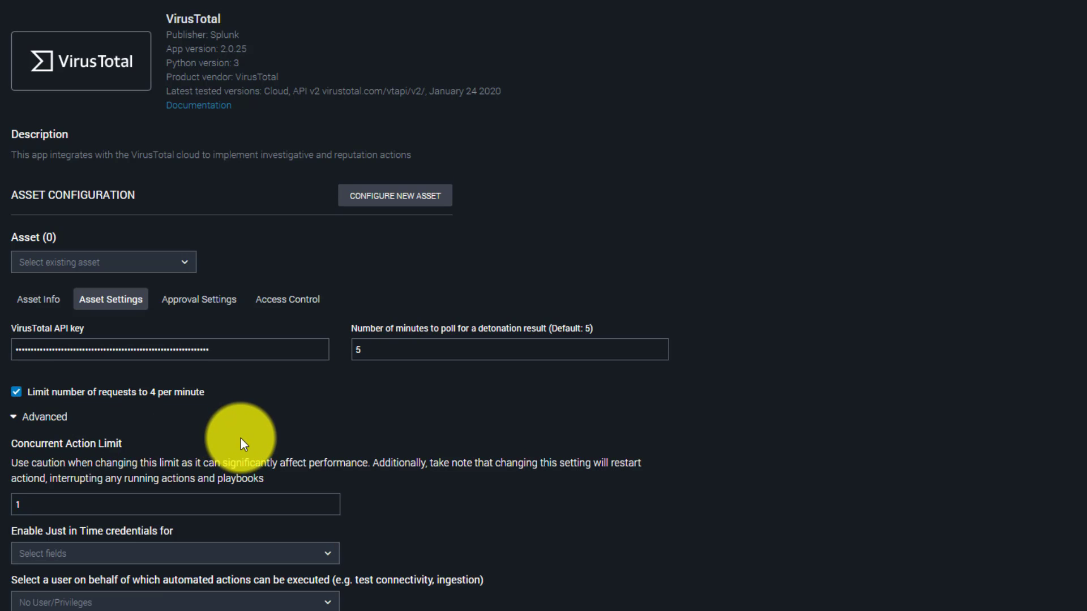
pyautogui.scroll(-3, 240, 439)
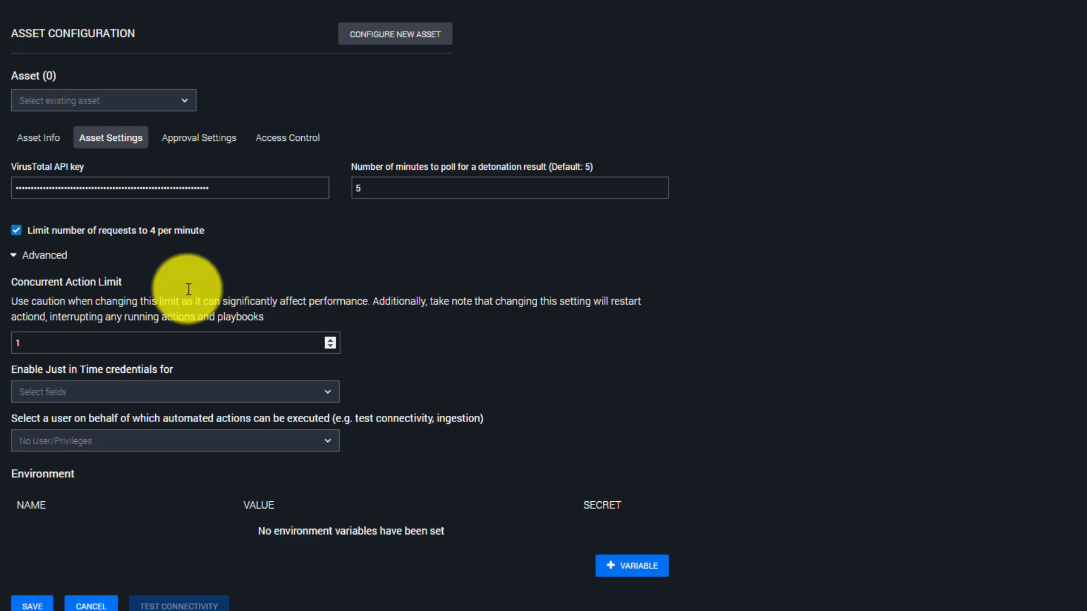
pyautogui.click(33, 606)
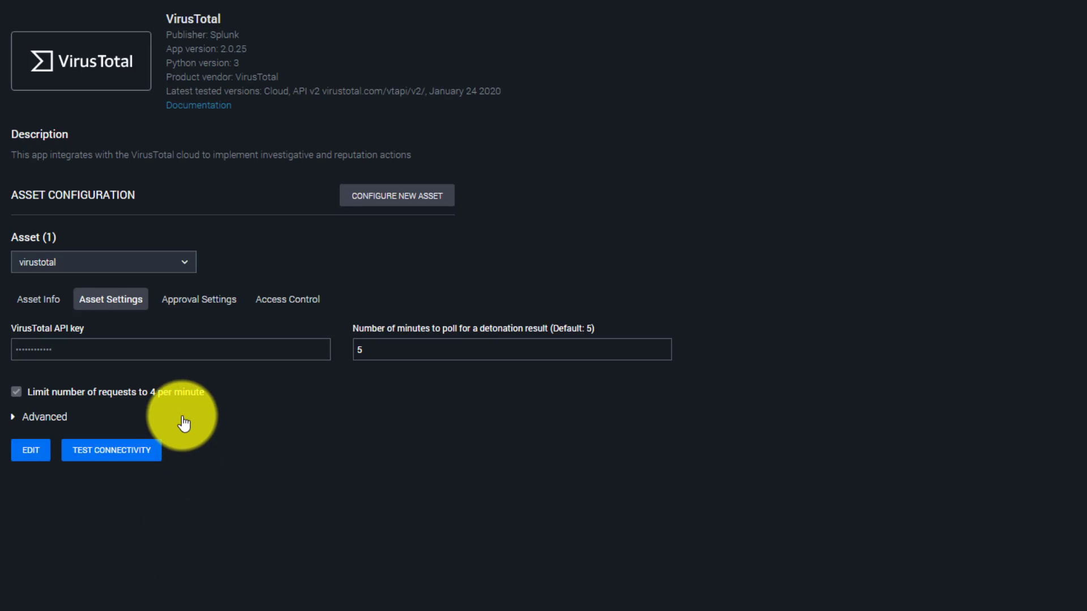
# Step: Look over the asset's approval settings and its access control permissions
pyautogui.click(196, 312)
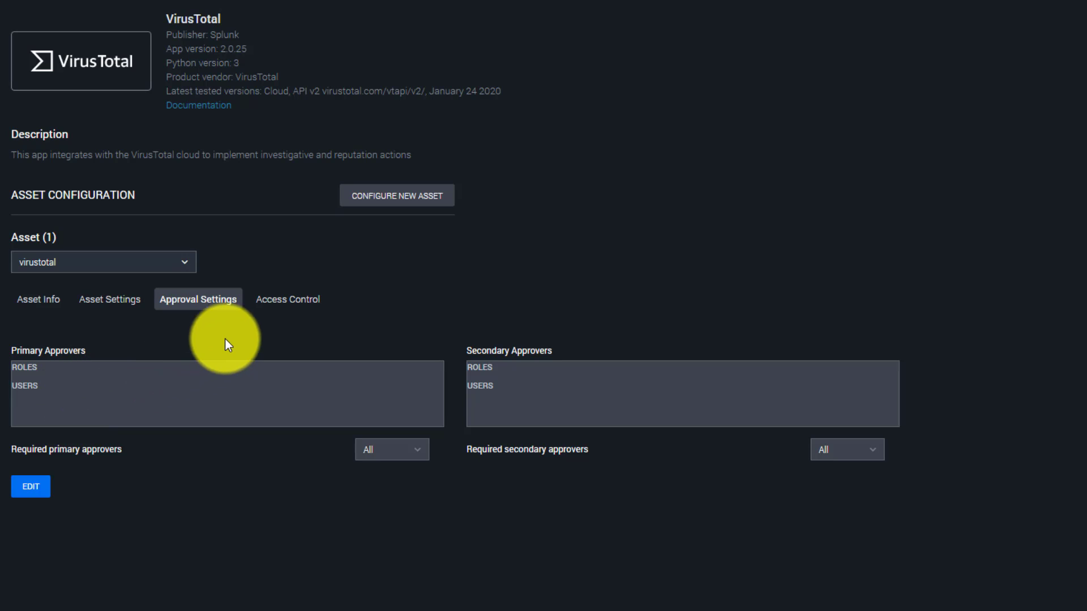
pyautogui.click(280, 305)
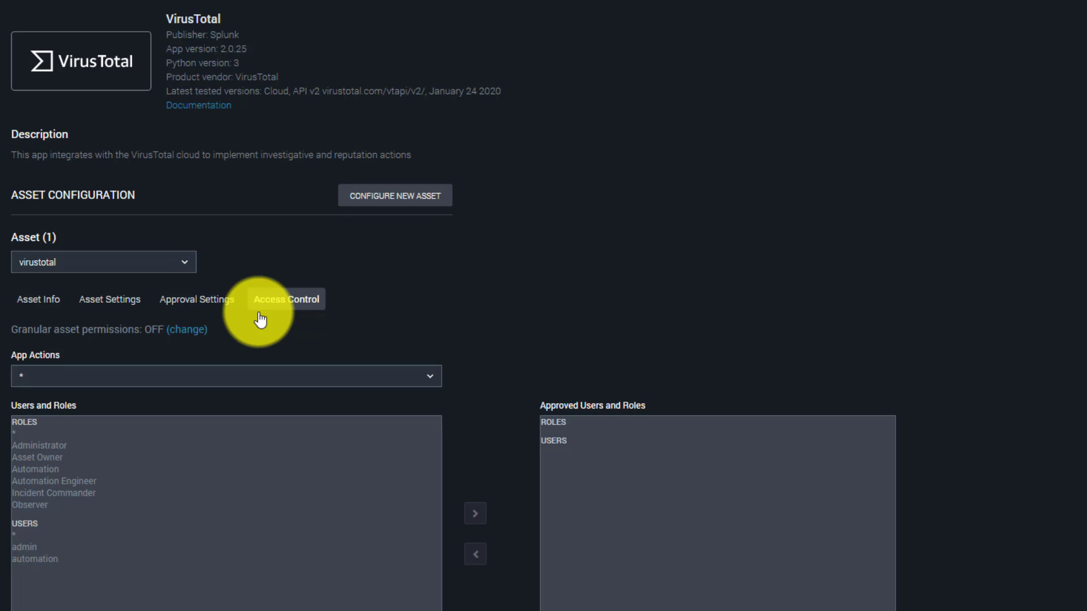
pyautogui.click(195, 312)
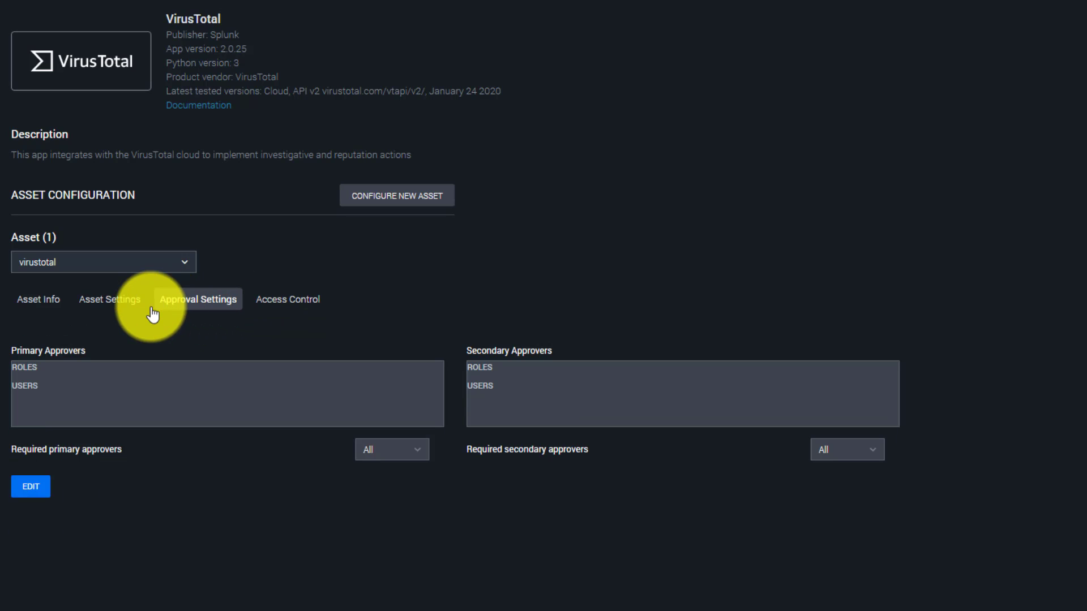
# Step: Return to the asset settings and test the virustotal asset's connectivity
pyautogui.click(119, 310)
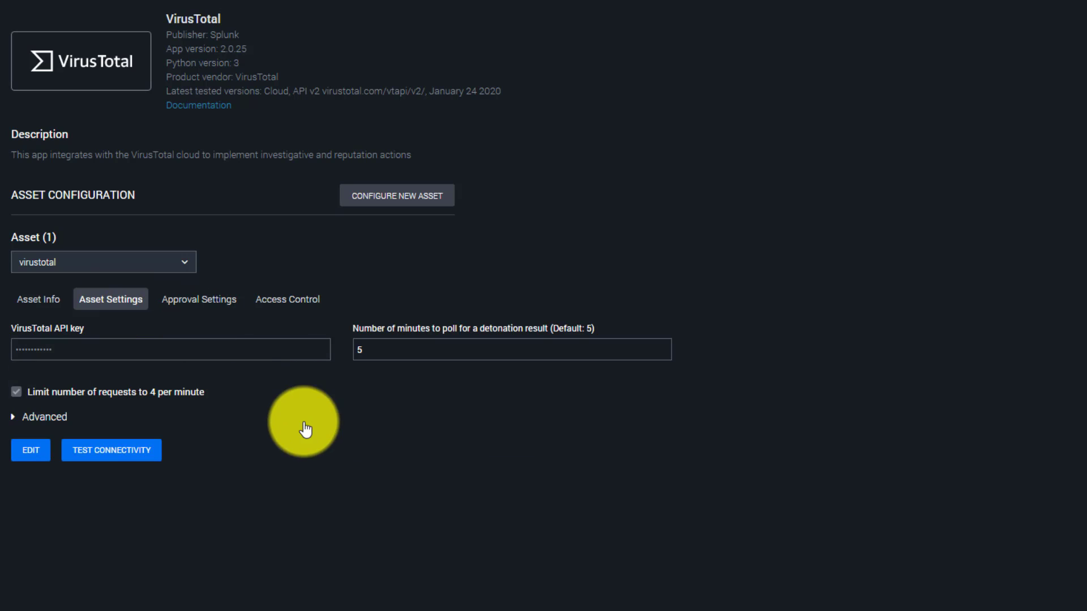
pyautogui.click(98, 456)
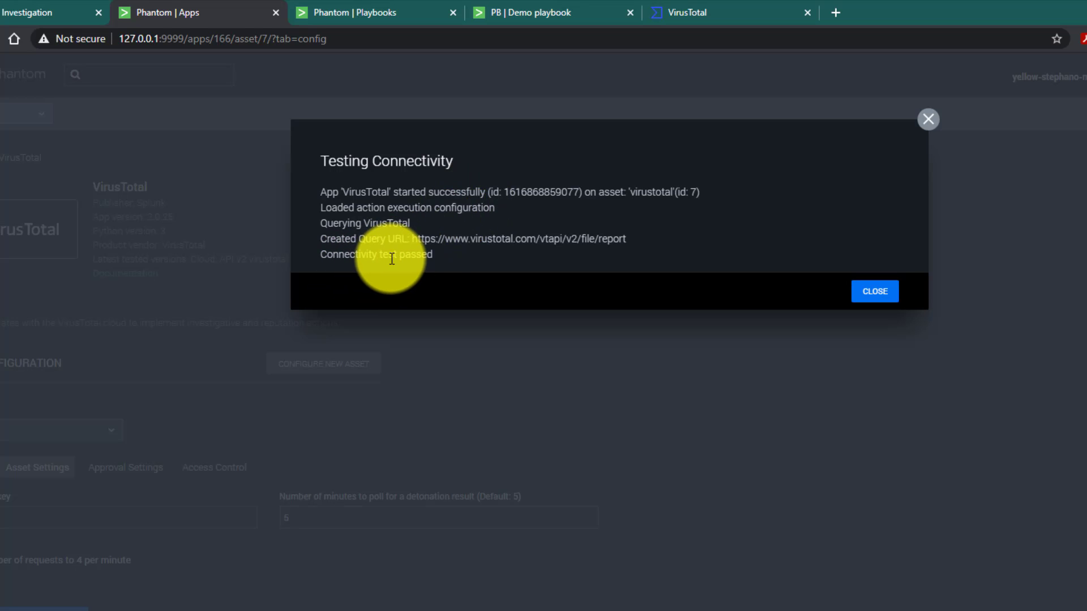
# Step: Close the connectivity test results and create a new playbook named Demo 1 from the playbooks list
pyautogui.click(872, 294)
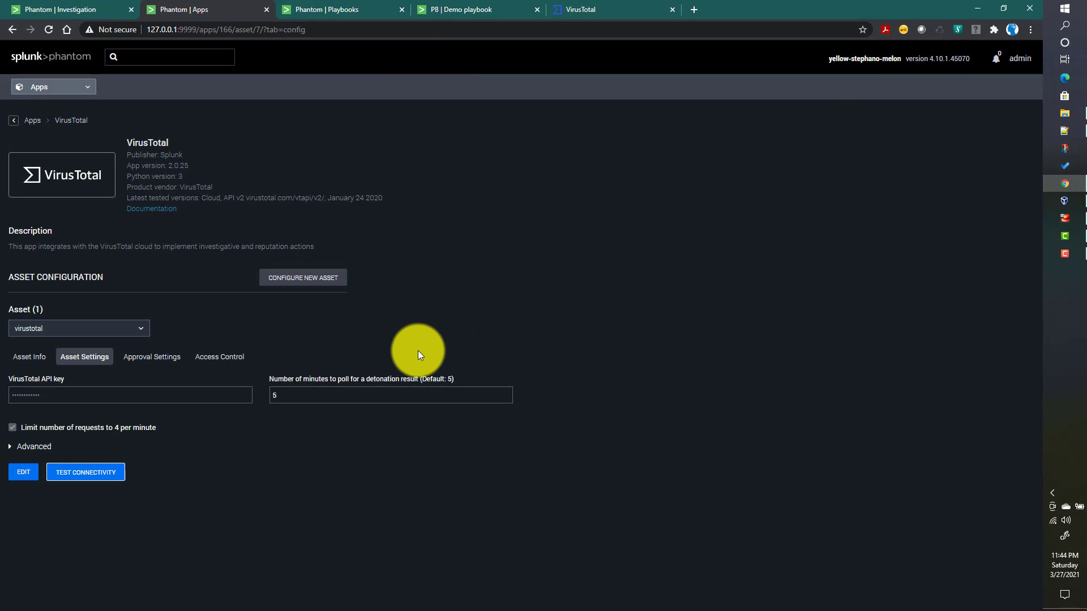
pyautogui.click(328, 8)
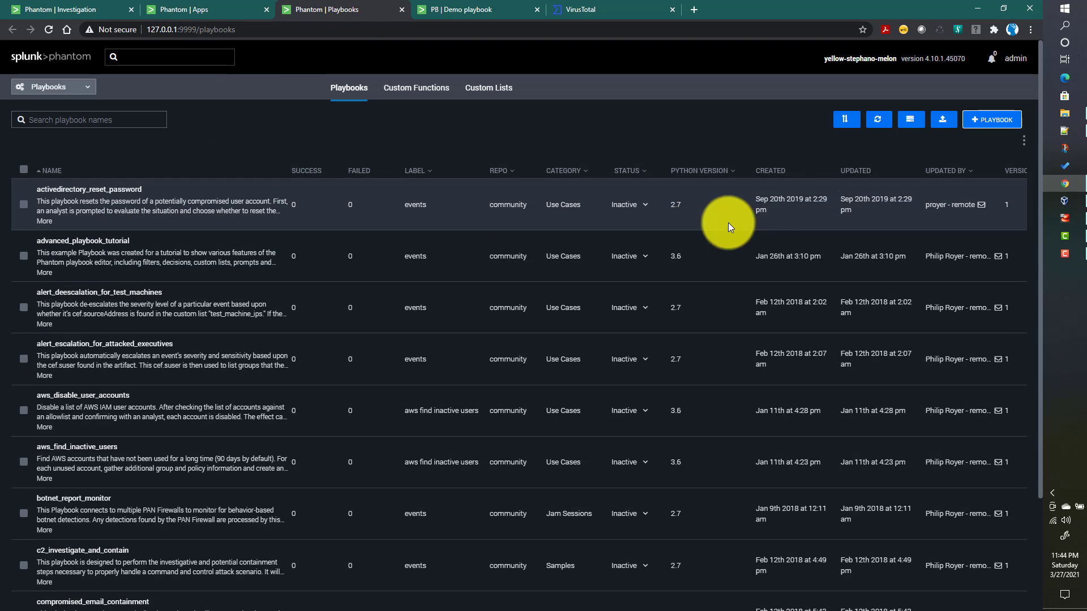
pyautogui.click(992, 126)
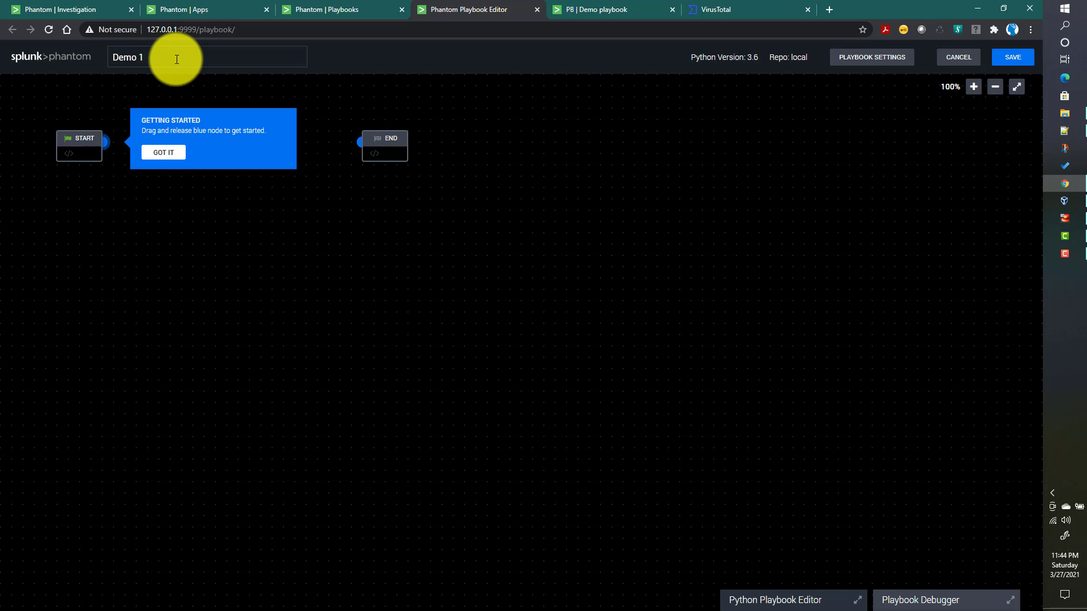
pyautogui.click(164, 152)
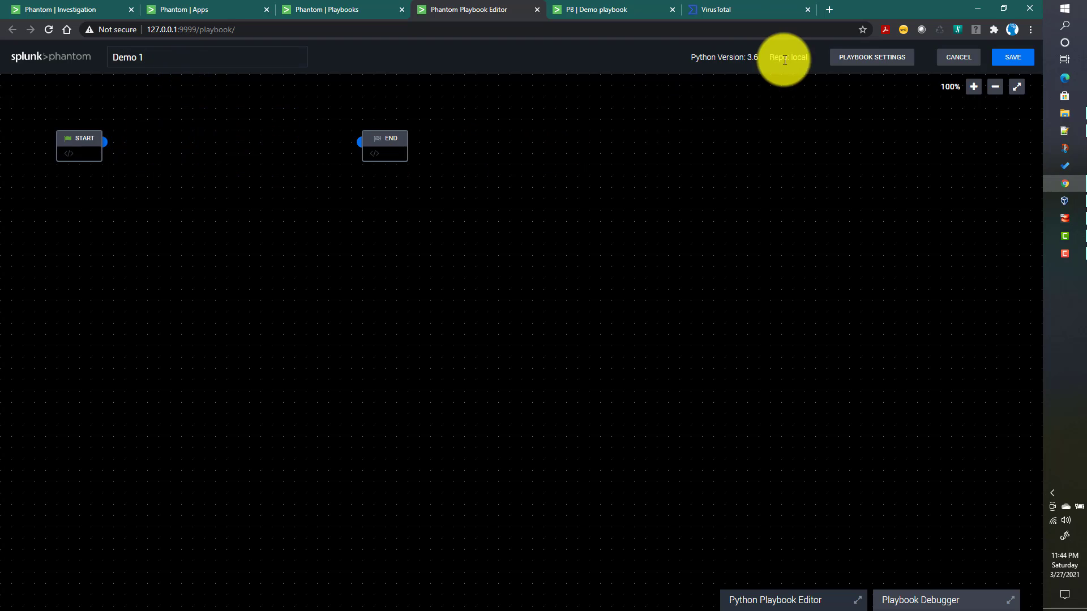
# Step: Set the playbook to operate on ossec, with the category Use Cases and logging turned on
pyautogui.click(867, 59)
pyautogui.click(942, 146)
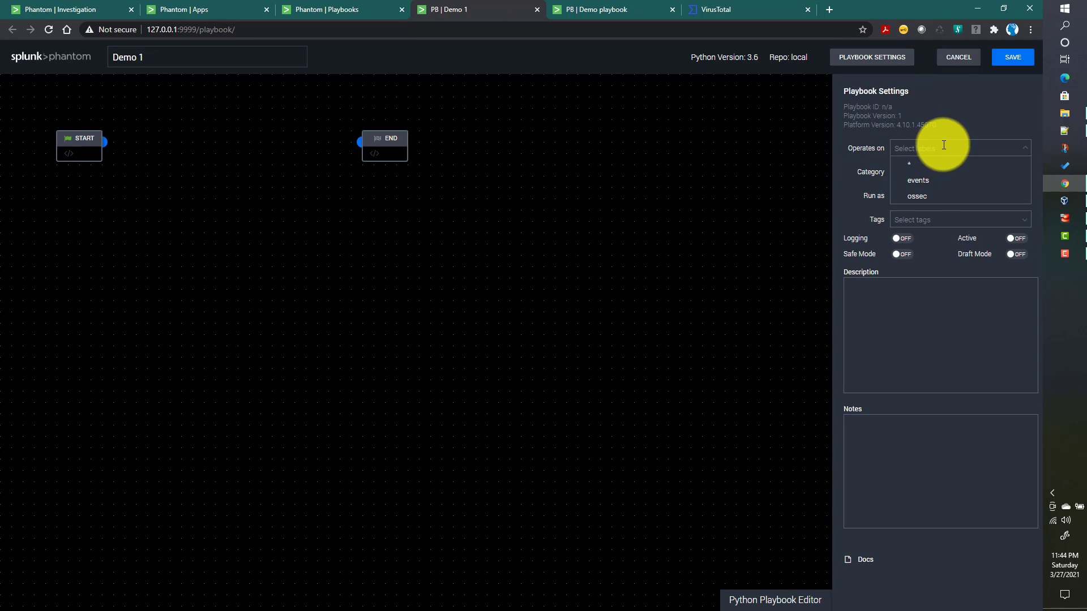
pyautogui.click(933, 197)
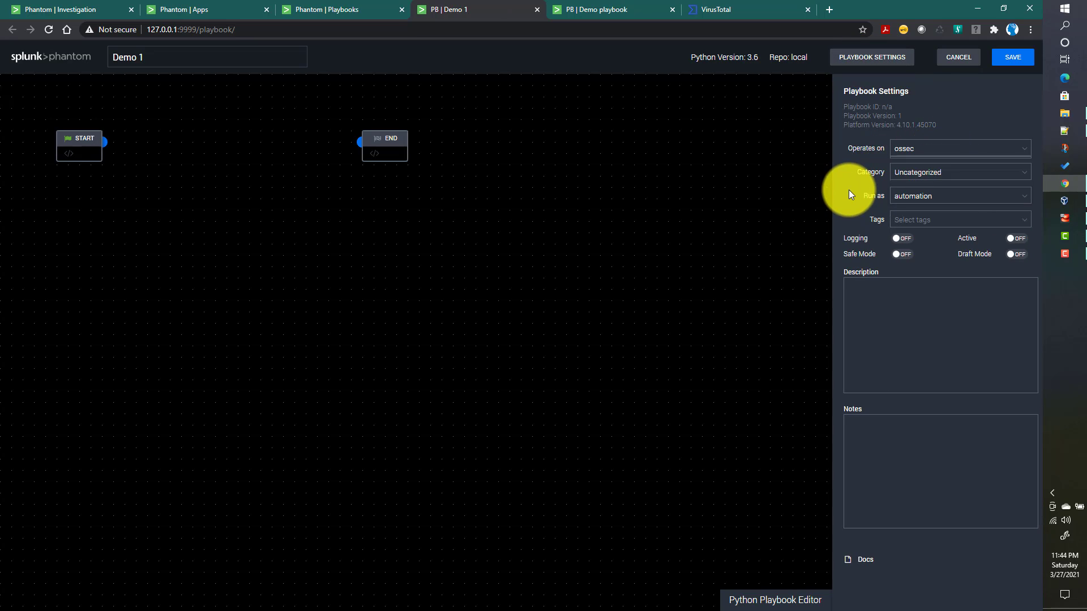
pyautogui.click(949, 175)
pyautogui.click(917, 273)
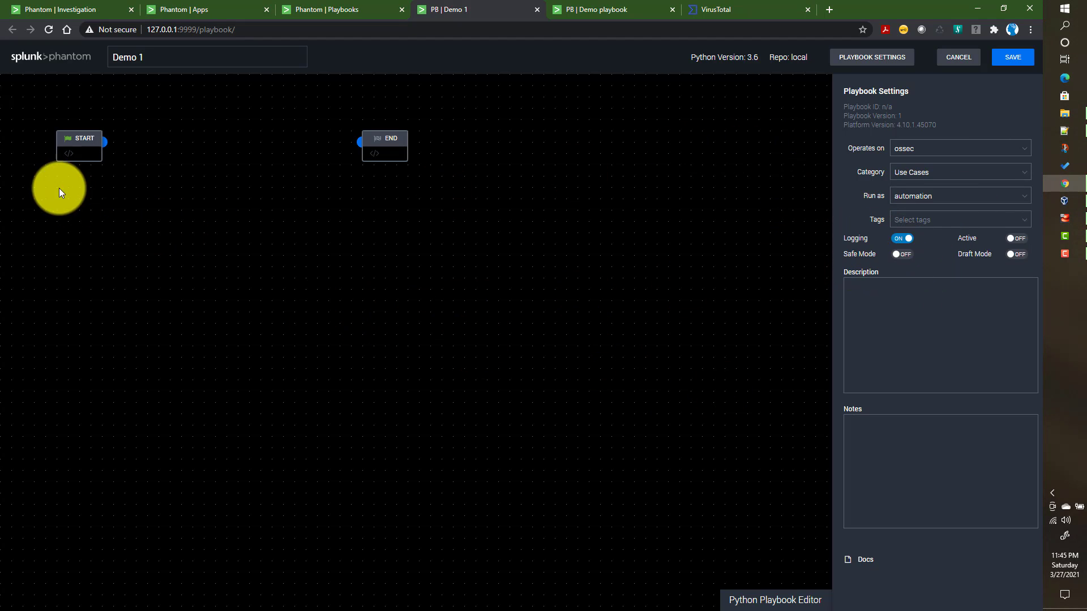
# Step: Add an action block after START that runs the VirusTotal ip reputation action
pyautogui.moveTo(105, 141); pyautogui.dragTo(181, 154)
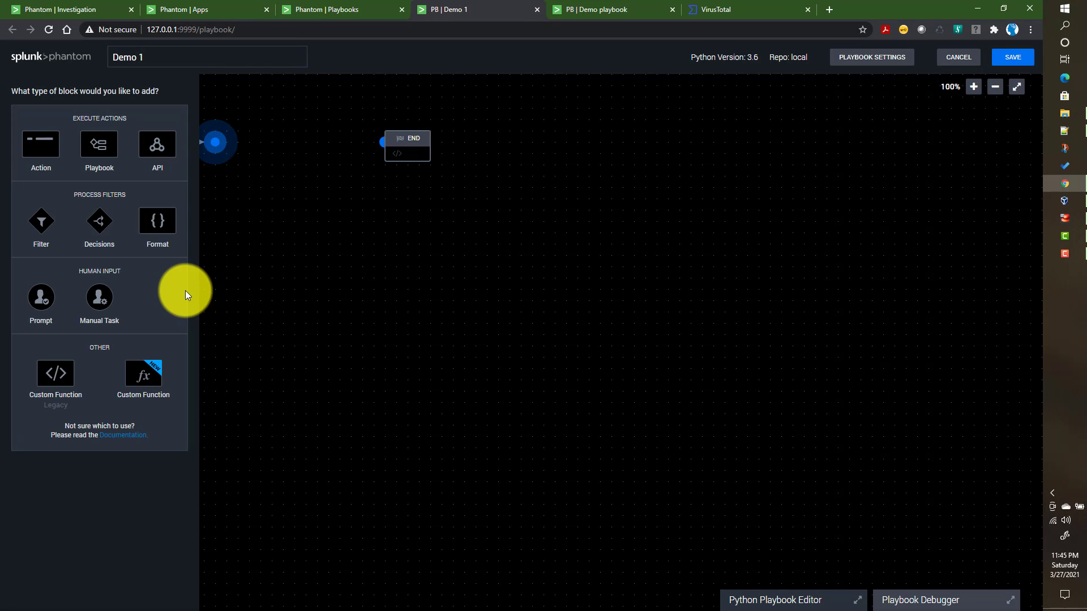
pyautogui.click(39, 155)
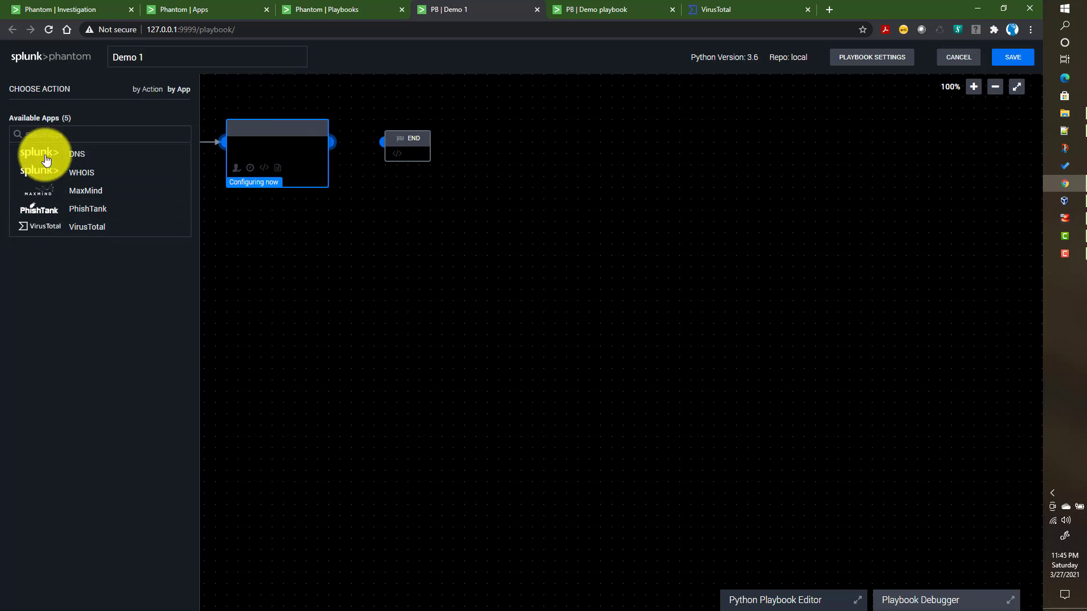
pyautogui.click(51, 232)
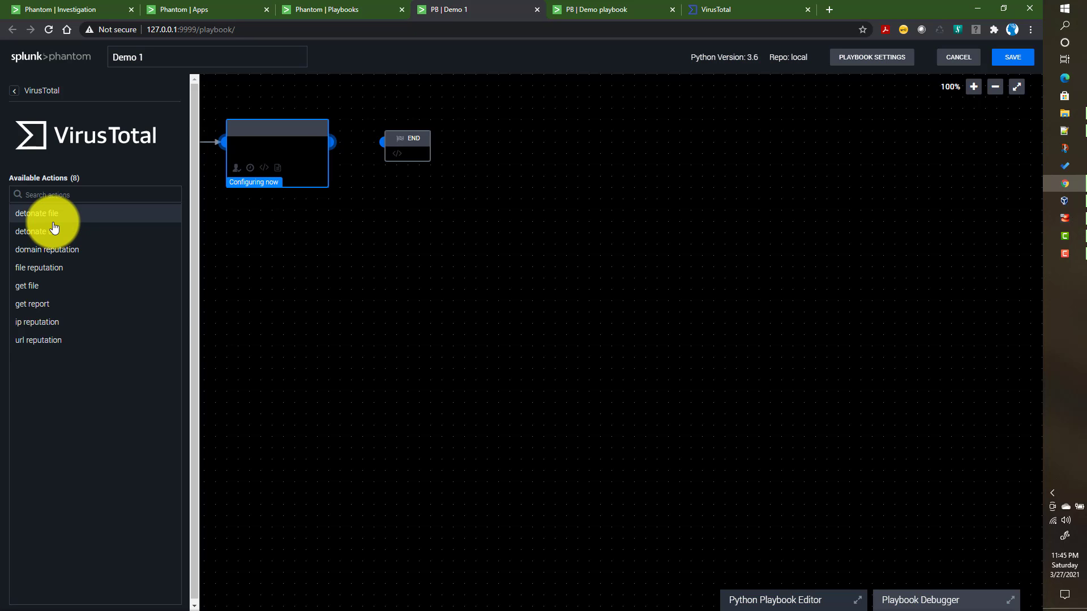
pyautogui.click(38, 324)
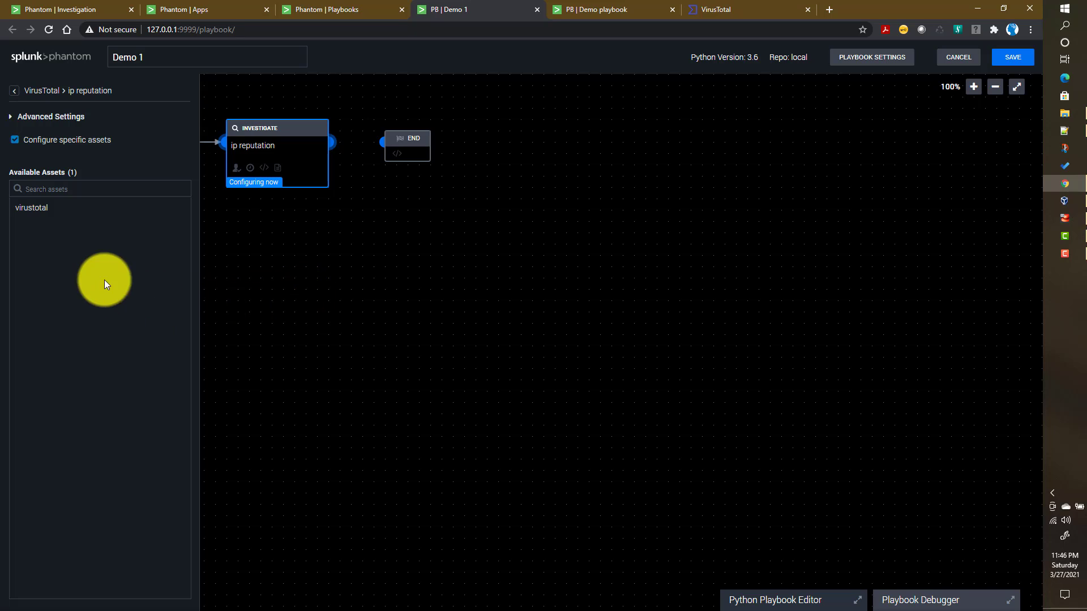
# Step: Configure ip reputation on the virustotal asset with artifact:*.cef.src as the ip, and connect the block to END
pyautogui.click(43, 214)
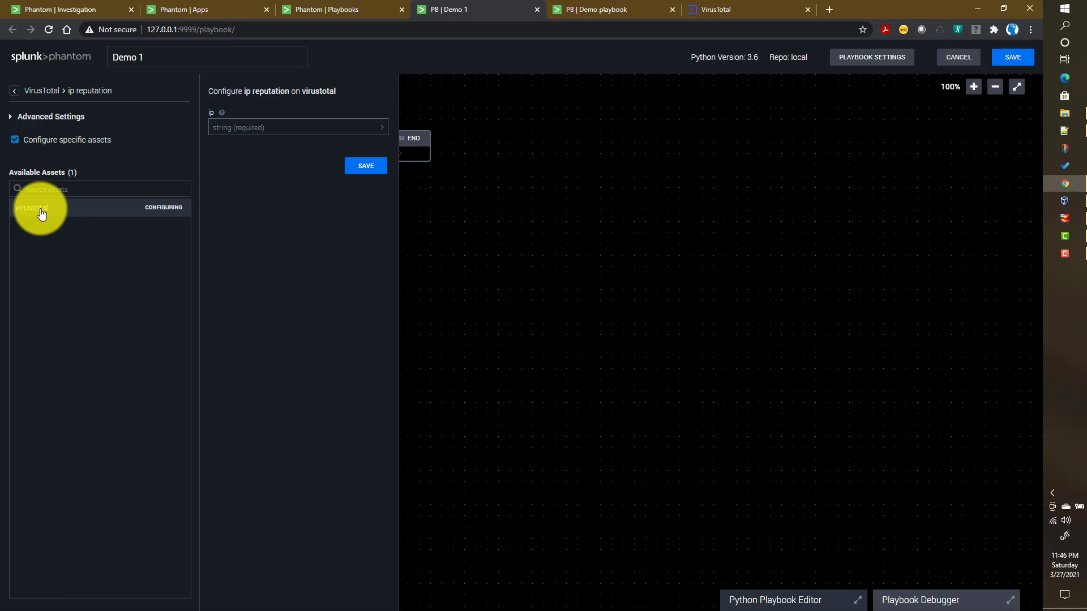
pyautogui.click(384, 127)
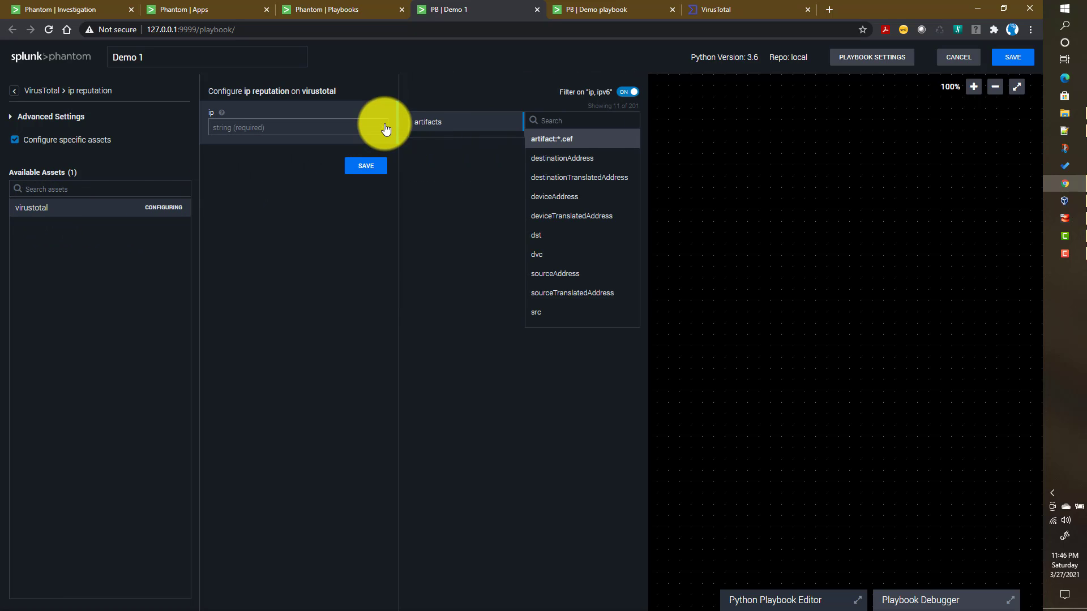
pyautogui.click(536, 313)
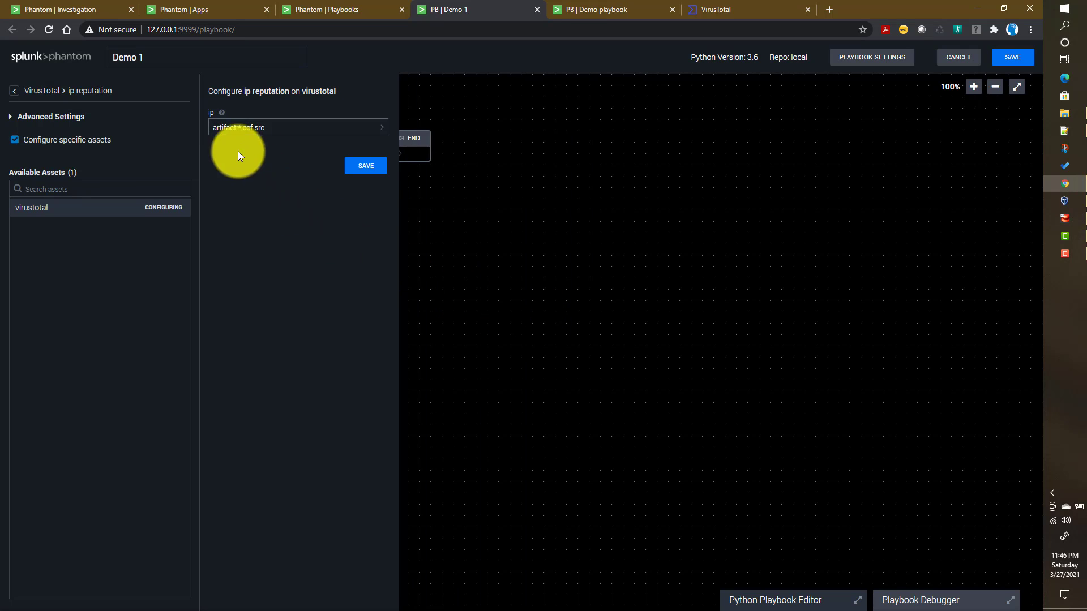
pyautogui.click(373, 167)
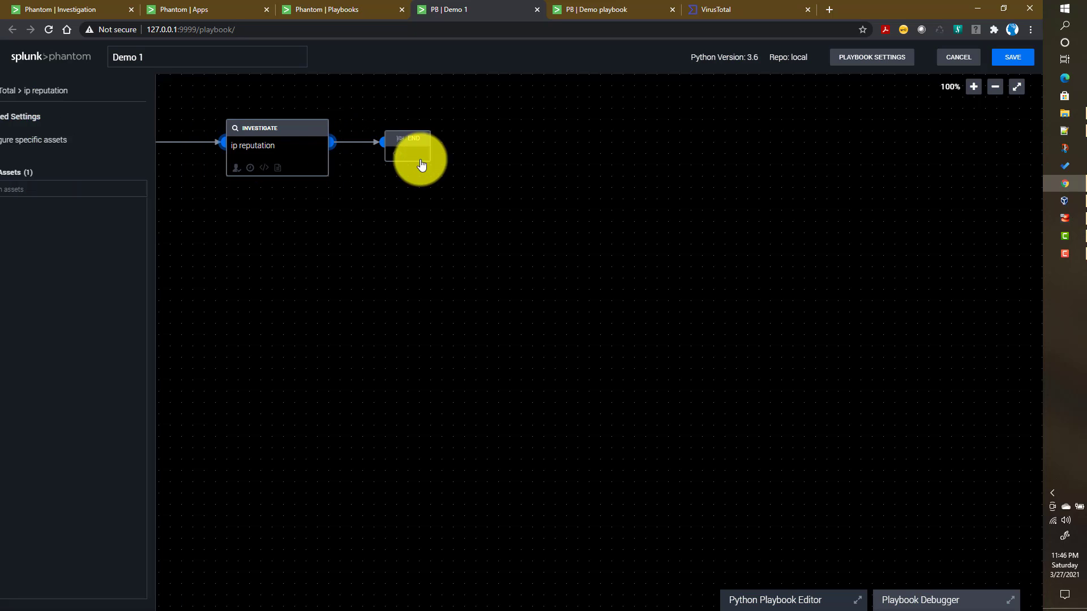
pyautogui.click(552, 208)
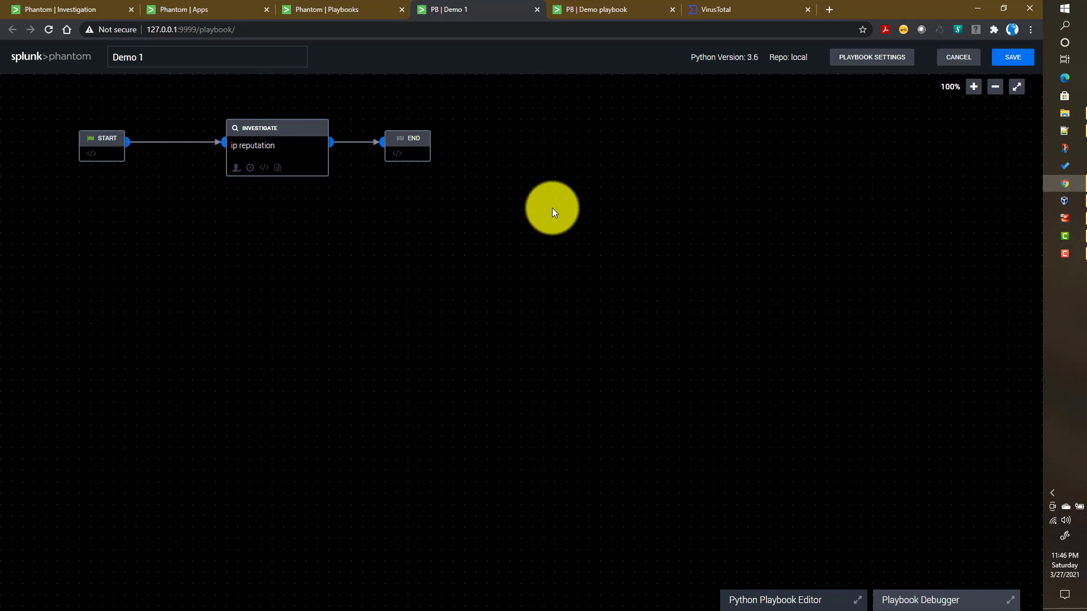
# Step: Save the playbook with the comment "initial version"
pyautogui.click(1009, 59)
pyautogui.click(598, 181)
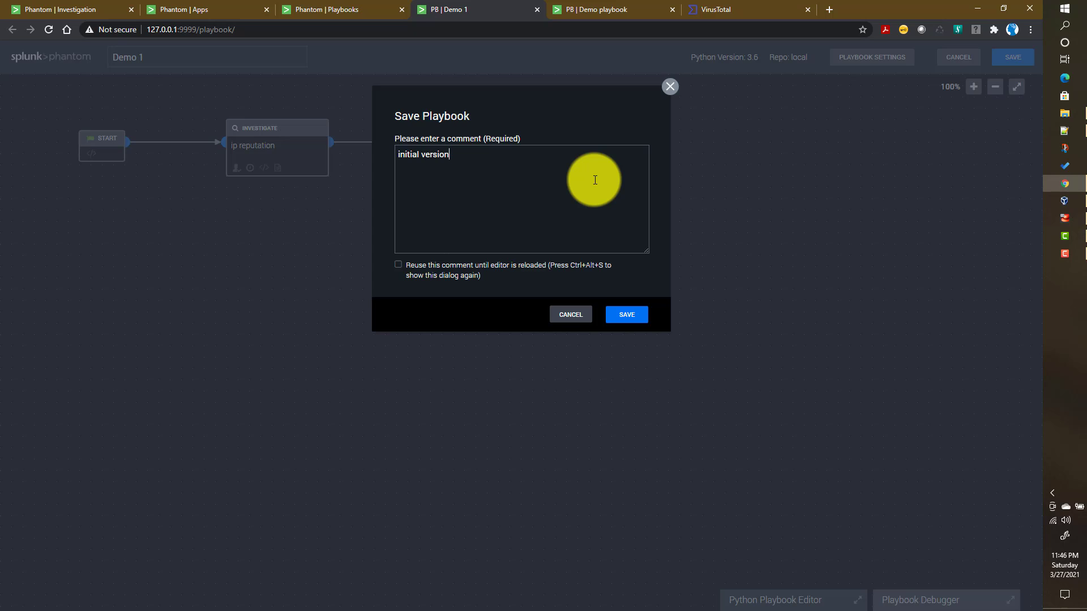
pyautogui.click(638, 320)
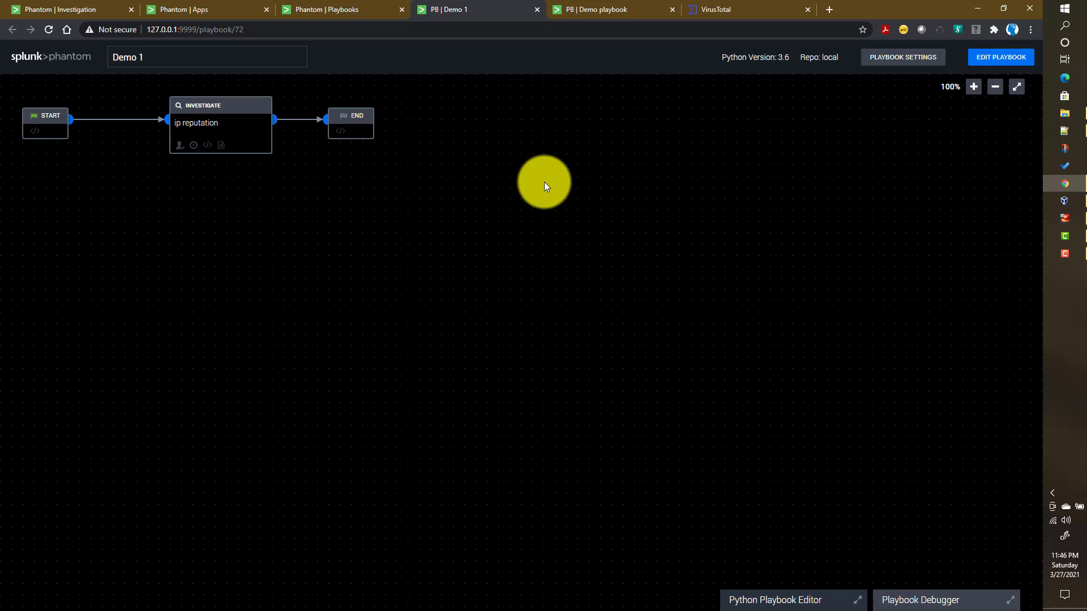
# Step: Test the playbook in the debugger on event ID 2 with scope all and running as current user disabled
pyautogui.click(934, 602)
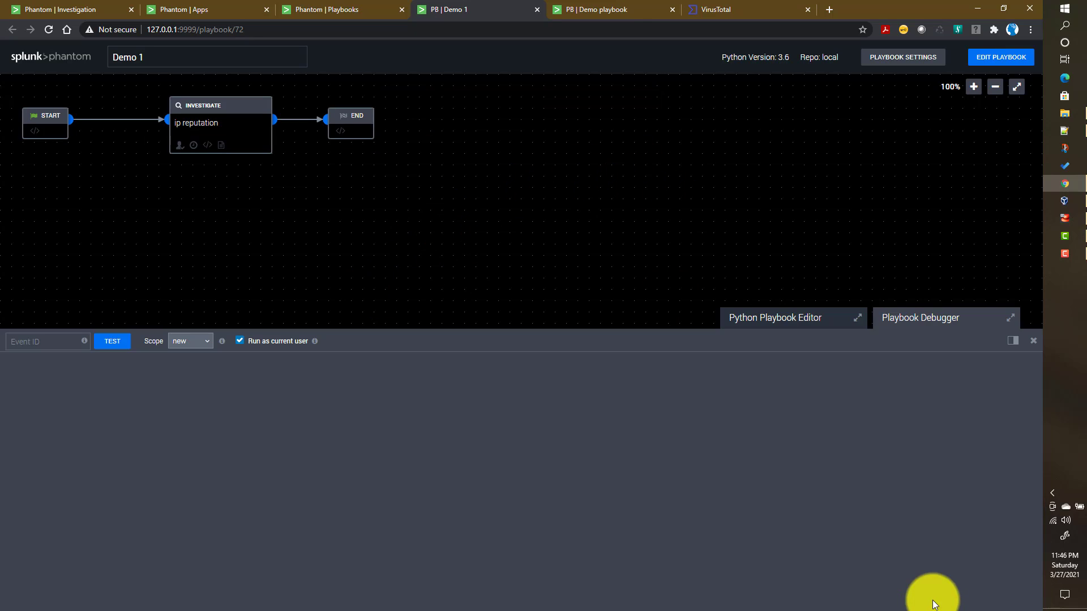
pyautogui.click(43, 342)
pyautogui.write('2')
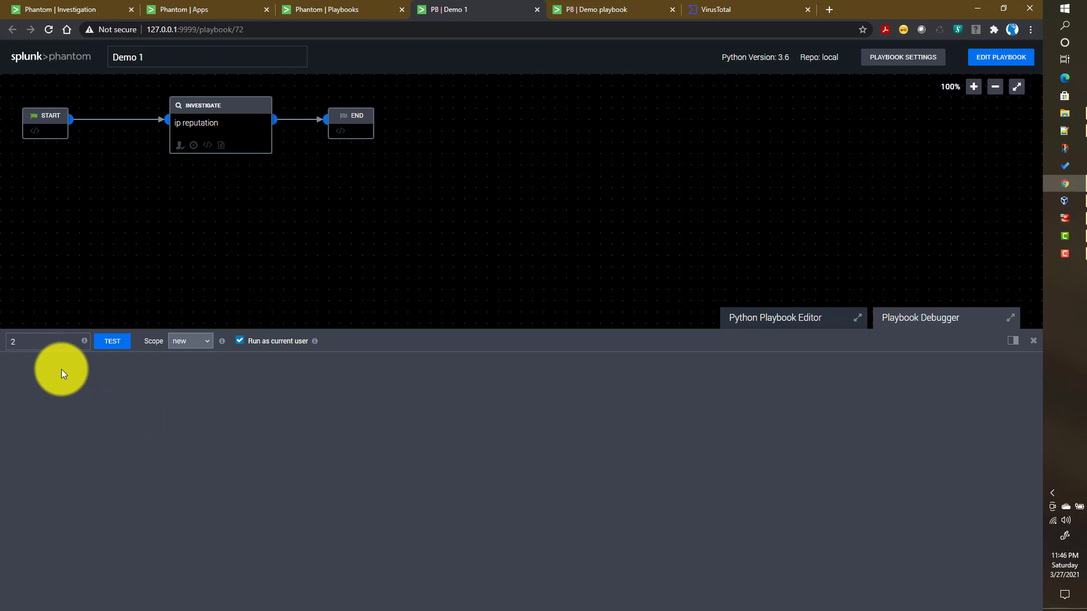
pyautogui.click(207, 346)
pyautogui.click(181, 357)
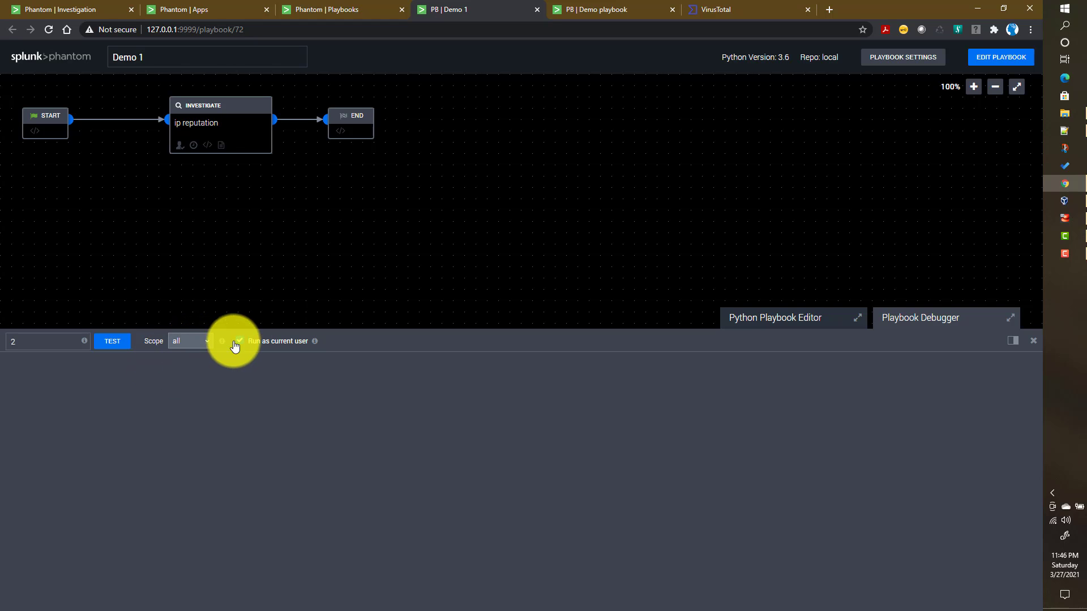
pyautogui.click(239, 341)
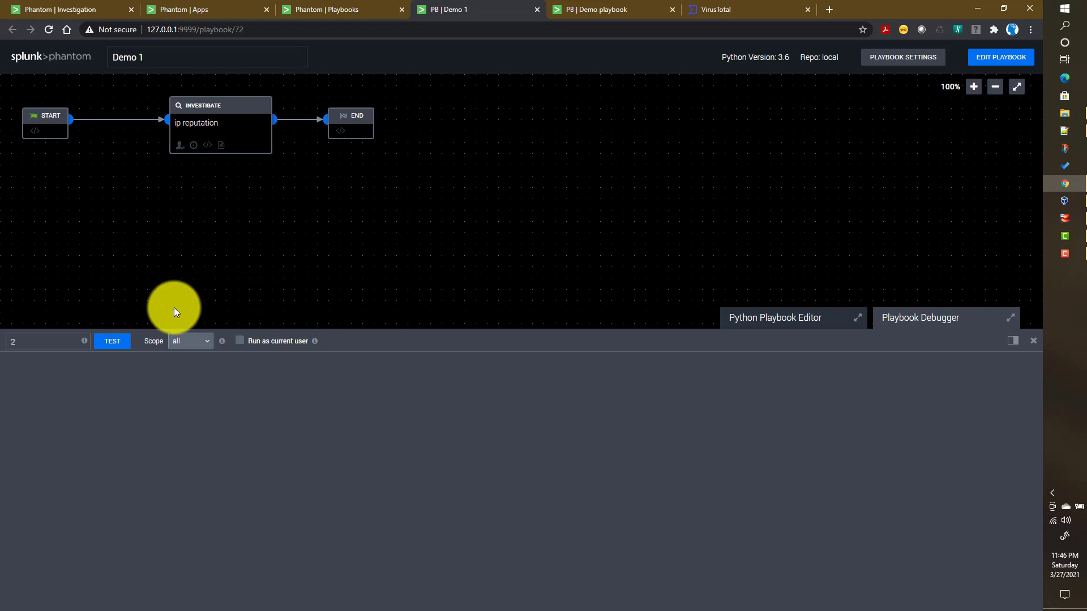
pyautogui.click(109, 343)
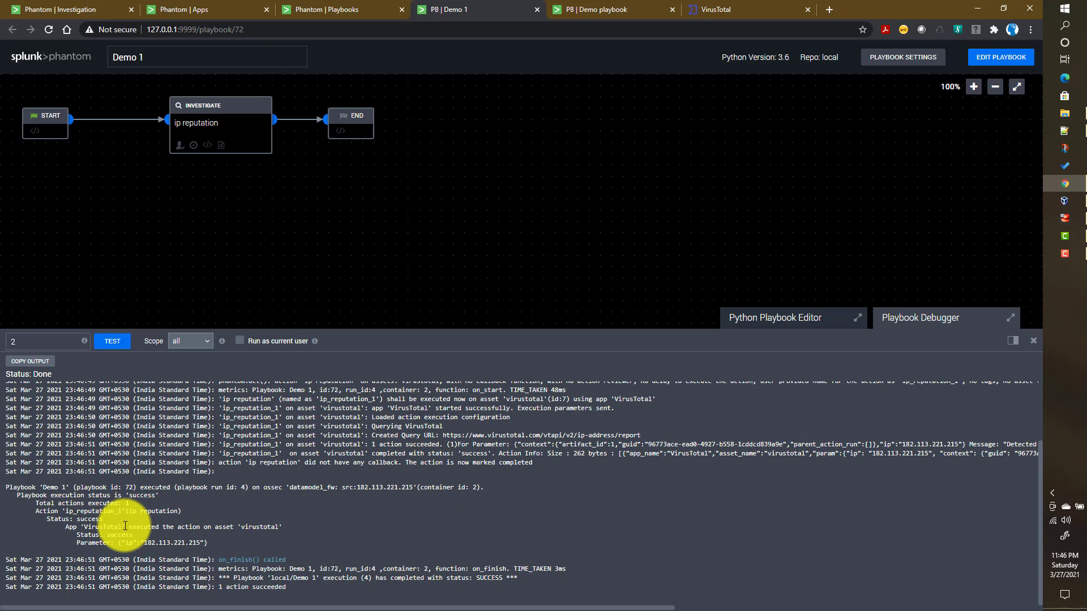
# Step: Review the start of the debugger output and highlight the VirusTotal query URL
pyautogui.scroll(3, 393, 517)
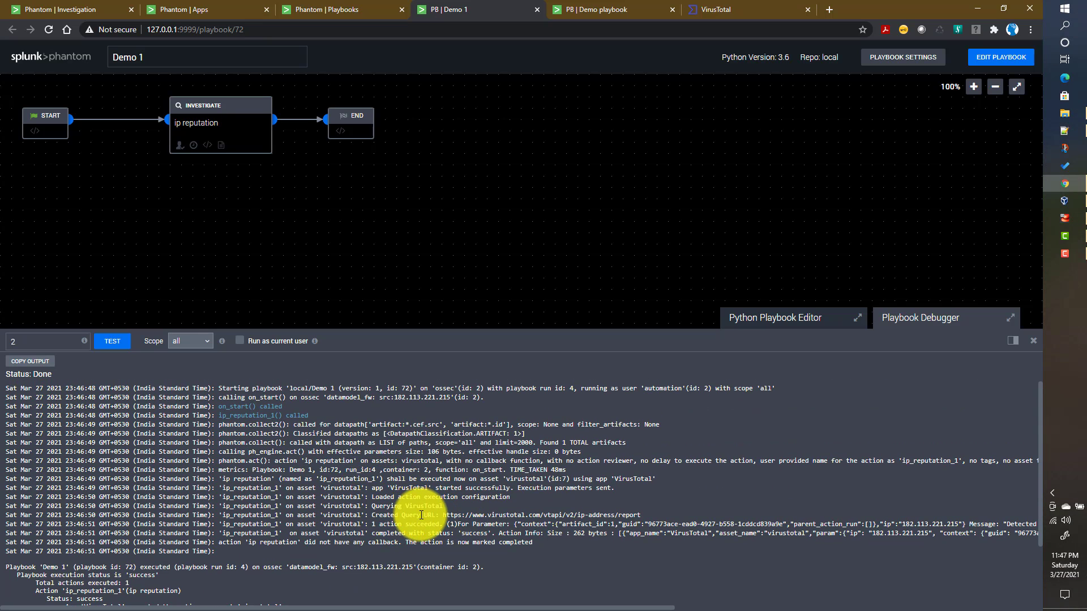
pyautogui.click(421, 515)
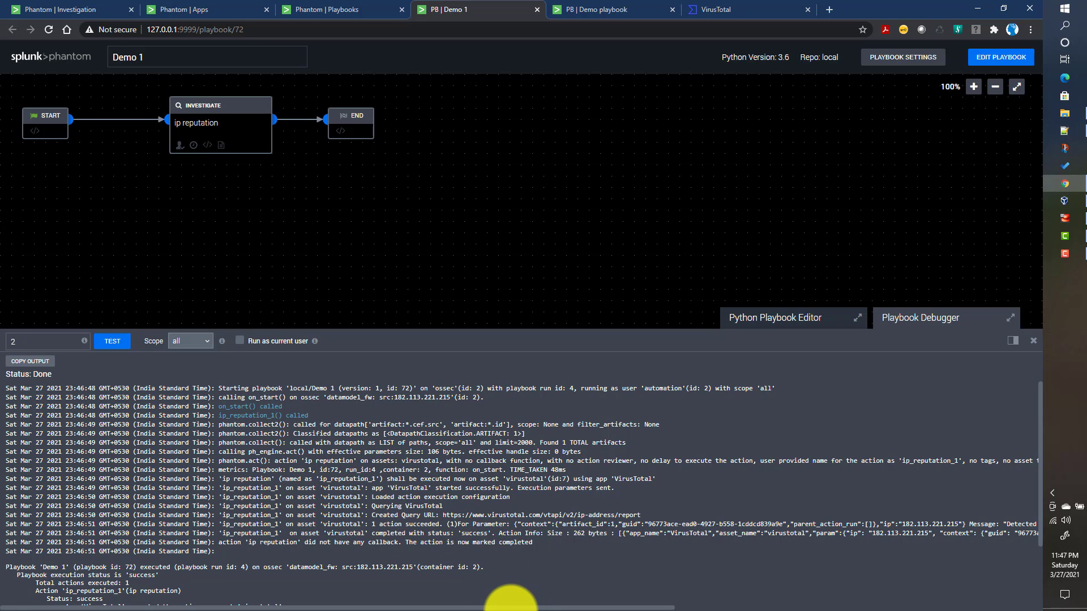
pyautogui.moveTo(443, 515); pyautogui.dragTo(640, 515)
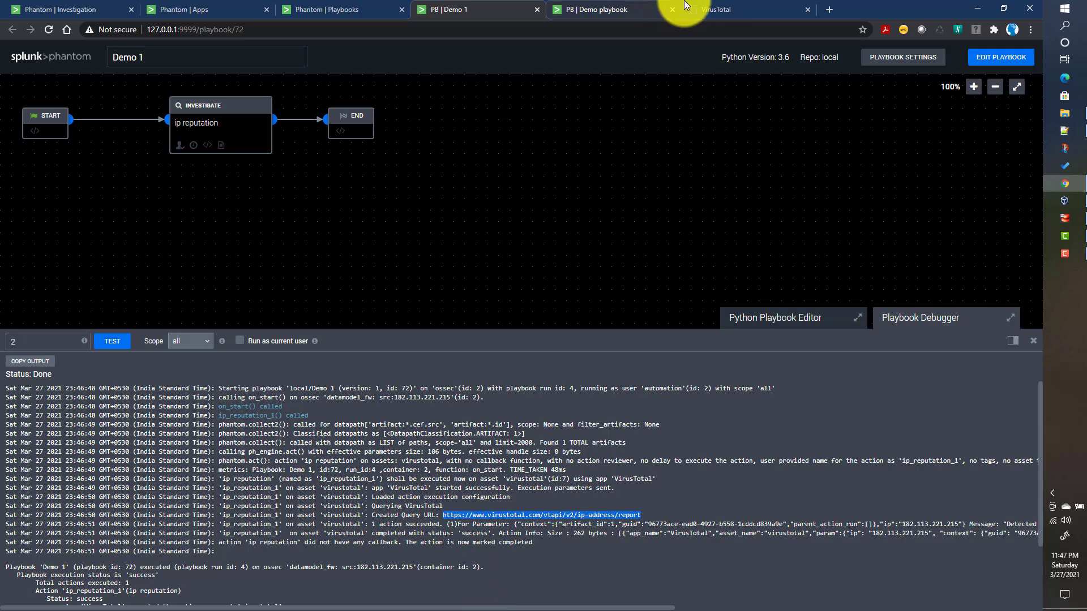
# Step: Reload the VirusTotal API key page and check the latest day's quota usage on the consumption chart
pyautogui.click(732, 7)
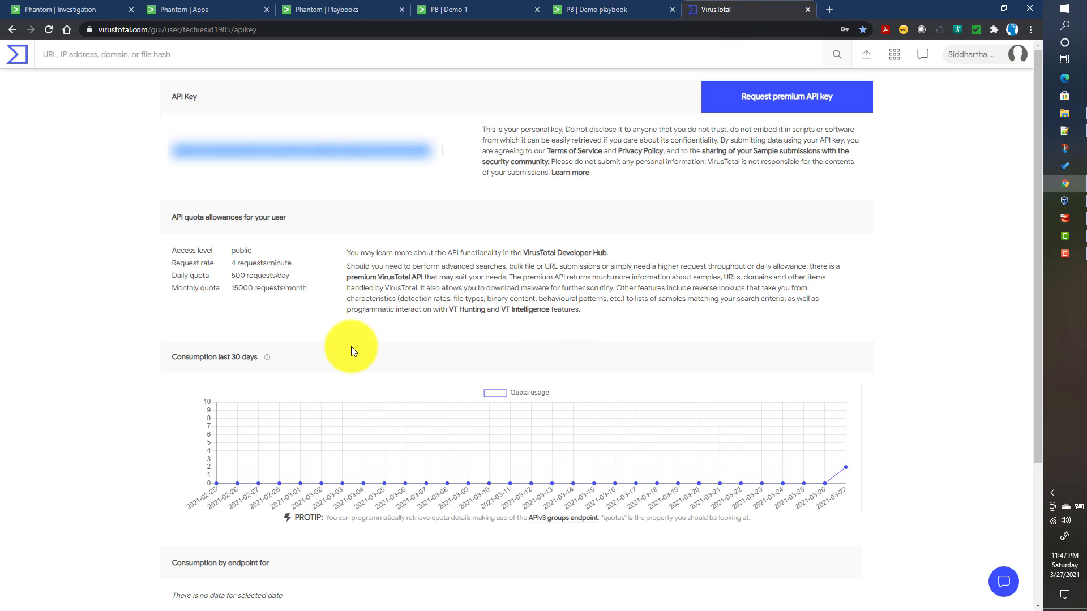
pyautogui.click(47, 28)
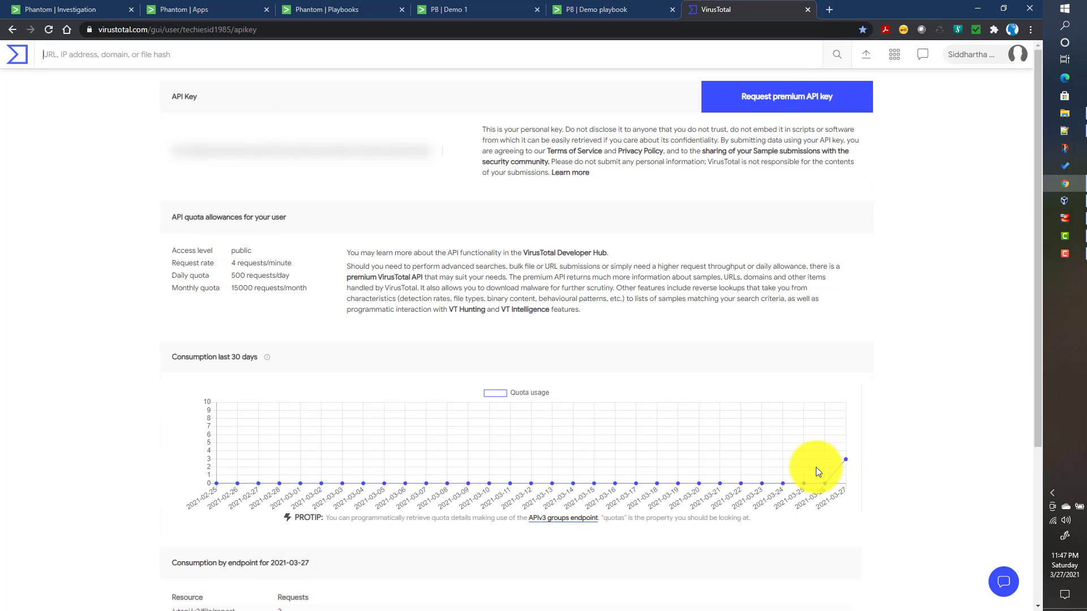
pyautogui.moveTo(847, 464)
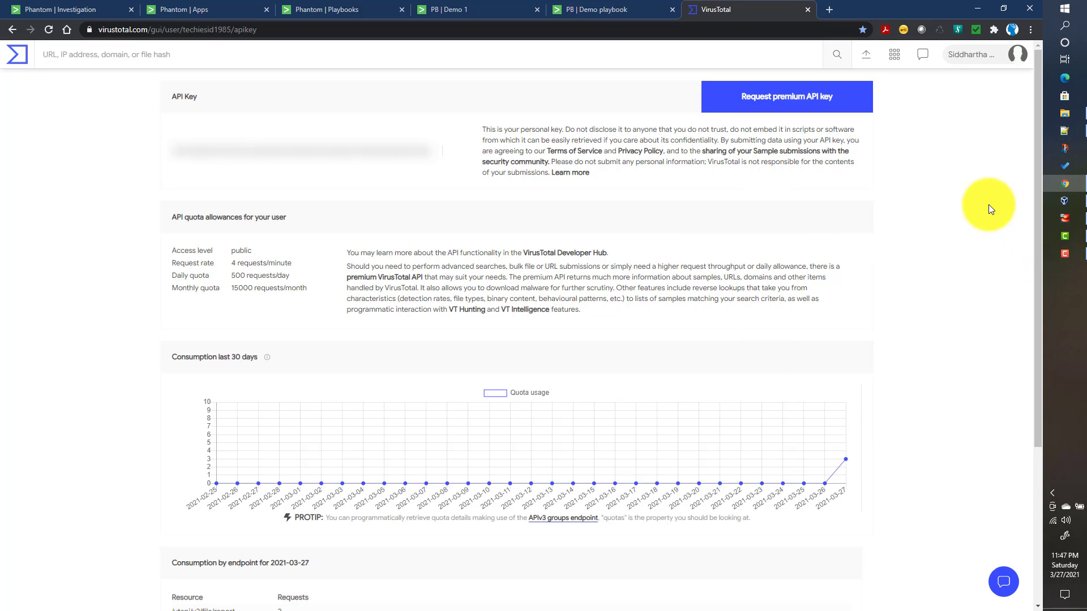
# Step: Return to the Demo 1 playbook and read the debugger output for the ip reputation result and the final execution status
pyautogui.click(469, 7)
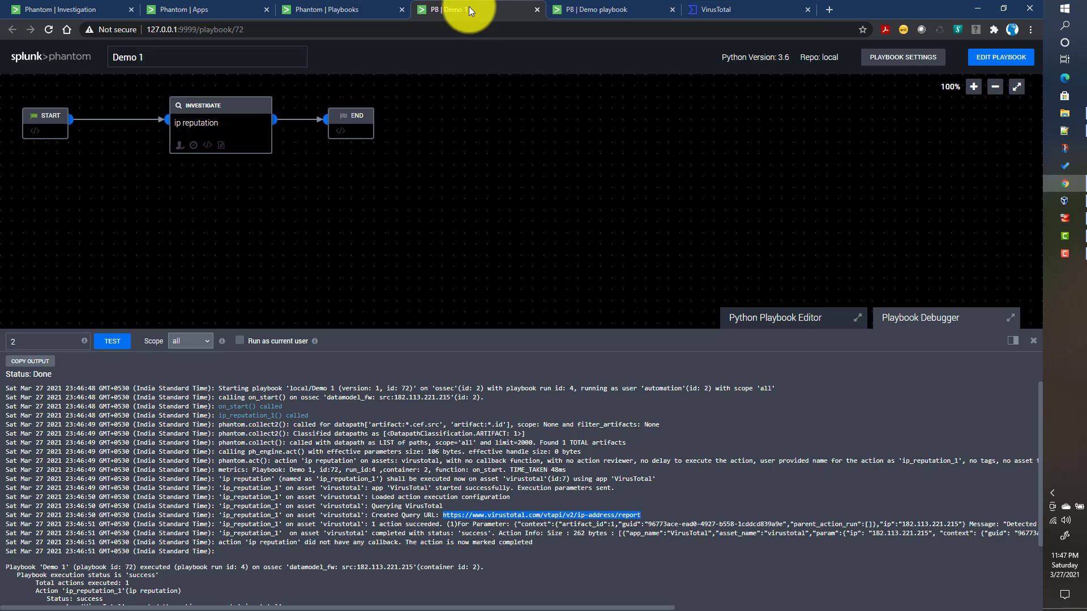
pyautogui.click(488, 530)
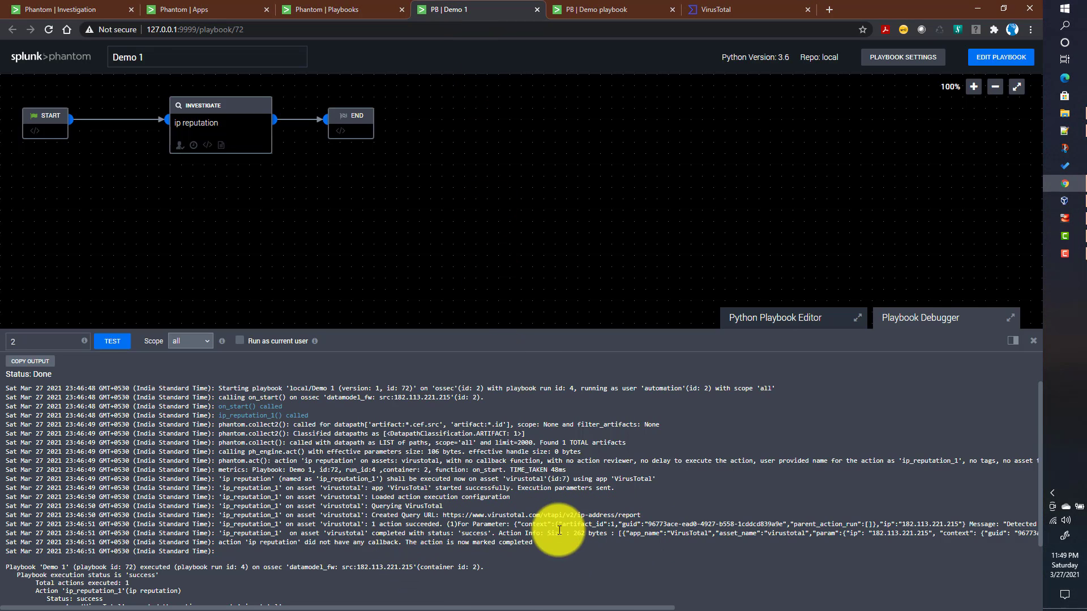
pyautogui.moveTo(620, 607); pyautogui.dragTo(966, 605)
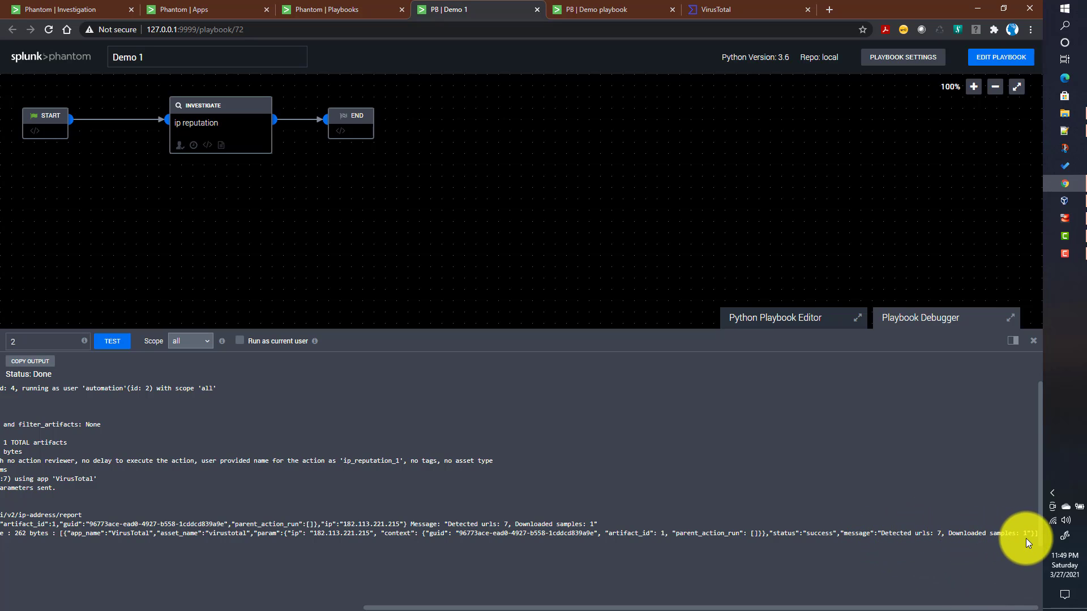
pyautogui.moveTo(807, 608); pyautogui.dragTo(364, 608)
pyautogui.scroll(-2, 276, 543)
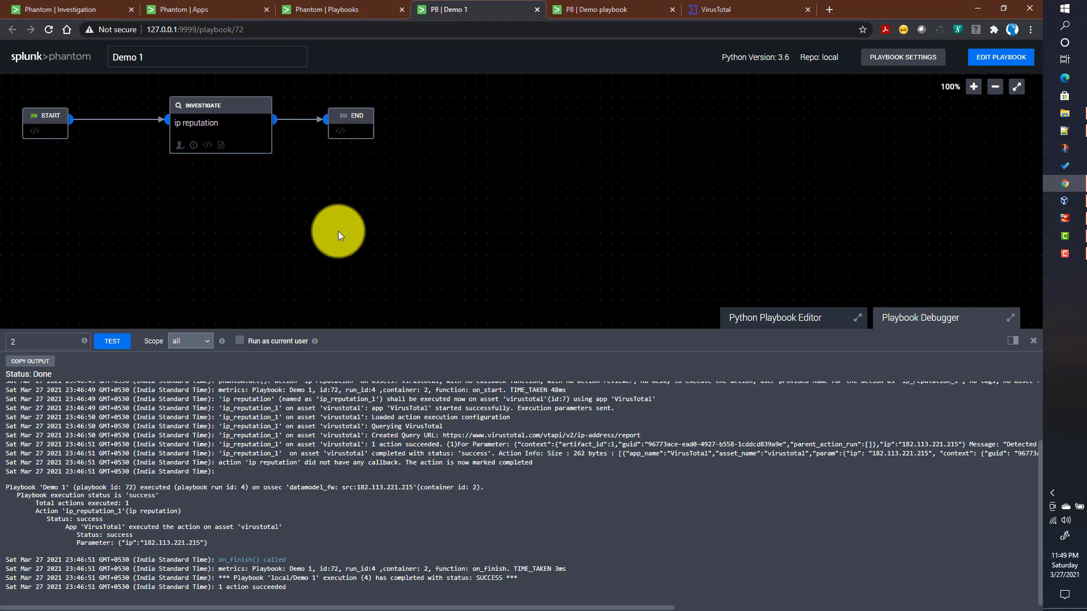
# Step: Examine the MaxMind and VirusTotal widgets in the event's investigation, including the second page of ip reputation results
pyautogui.click(61, 11)
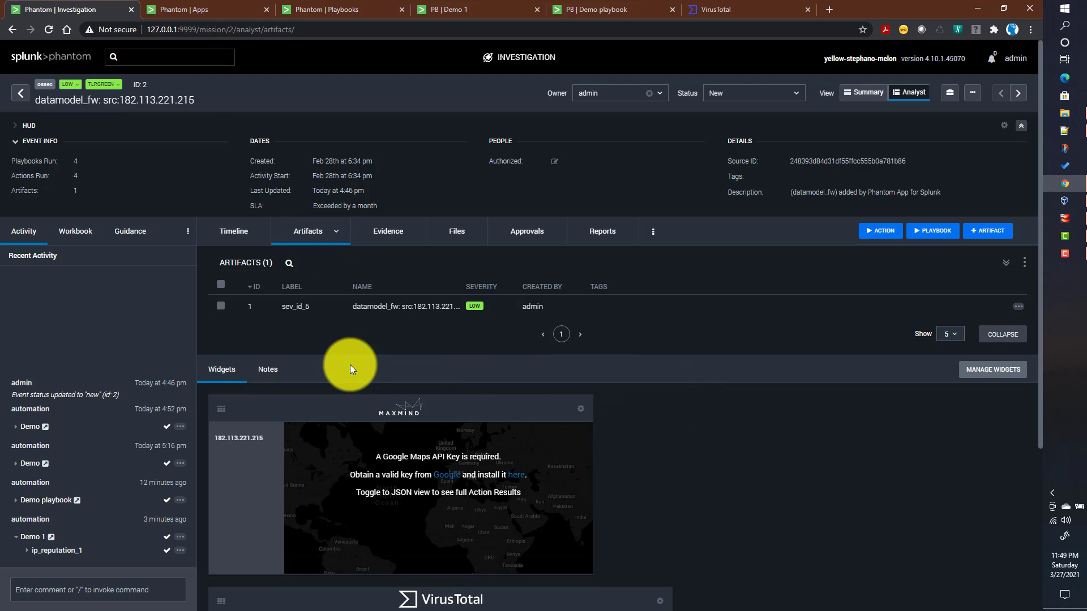
pyautogui.scroll(-2, 622, 438)
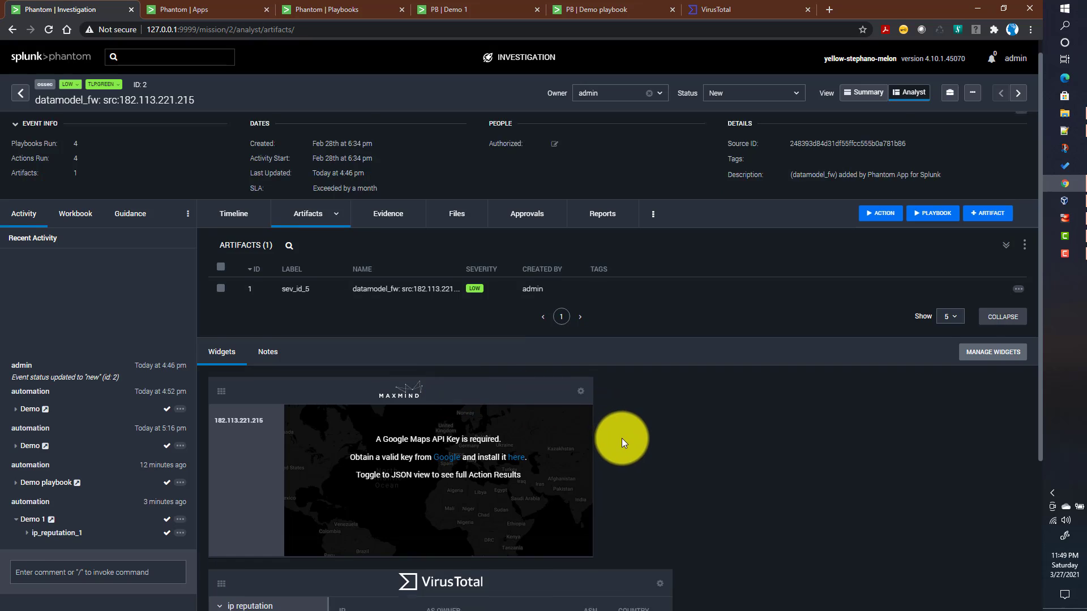
pyautogui.scroll(-2, 622, 440)
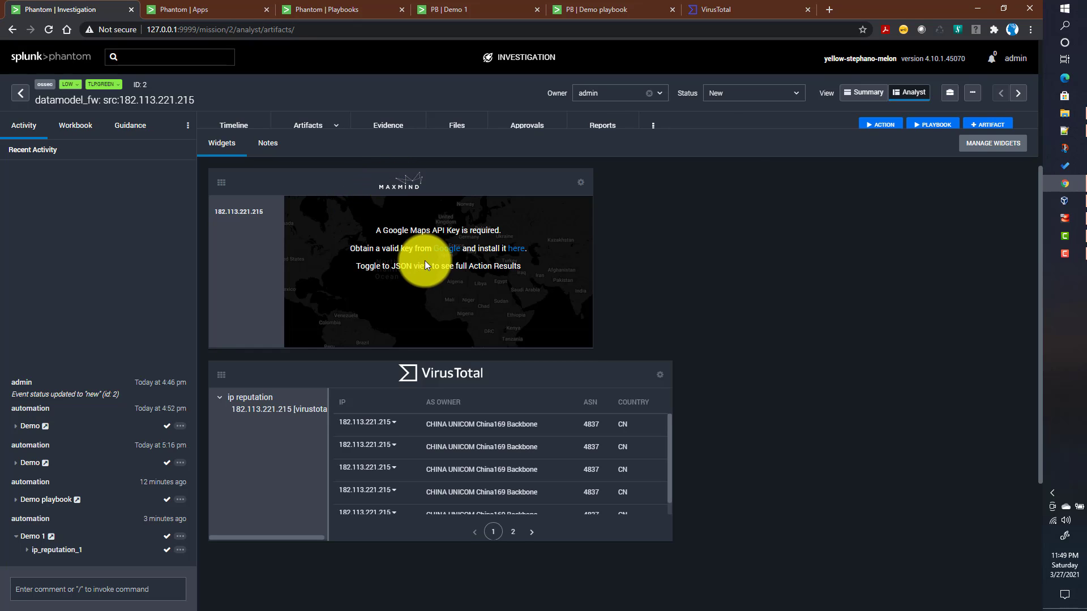
pyautogui.click(244, 213)
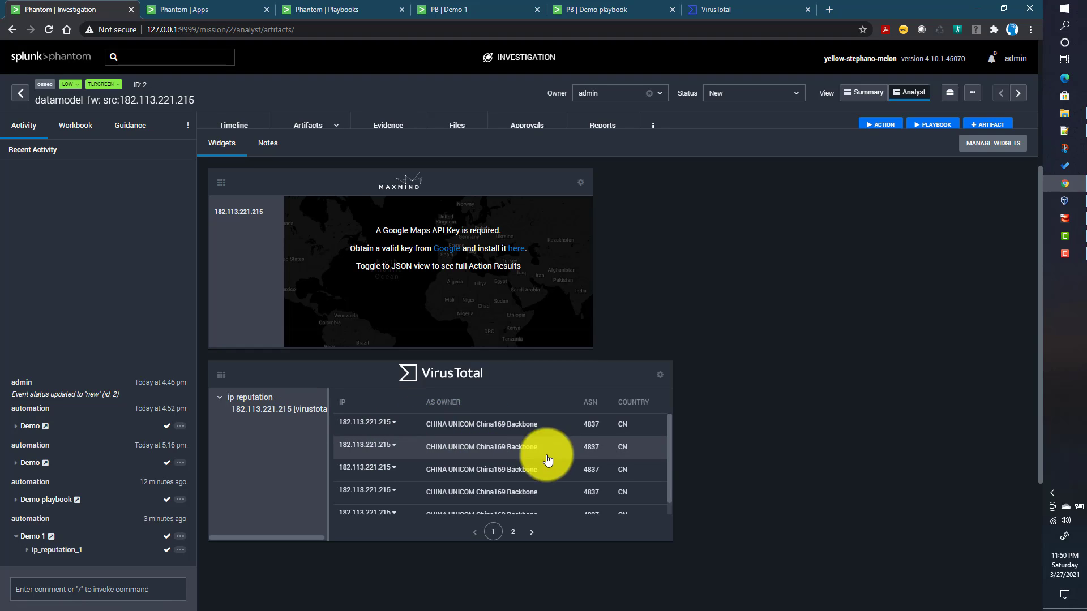
pyautogui.scroll(-1, 579, 477)
pyautogui.scroll(-2, 578, 474)
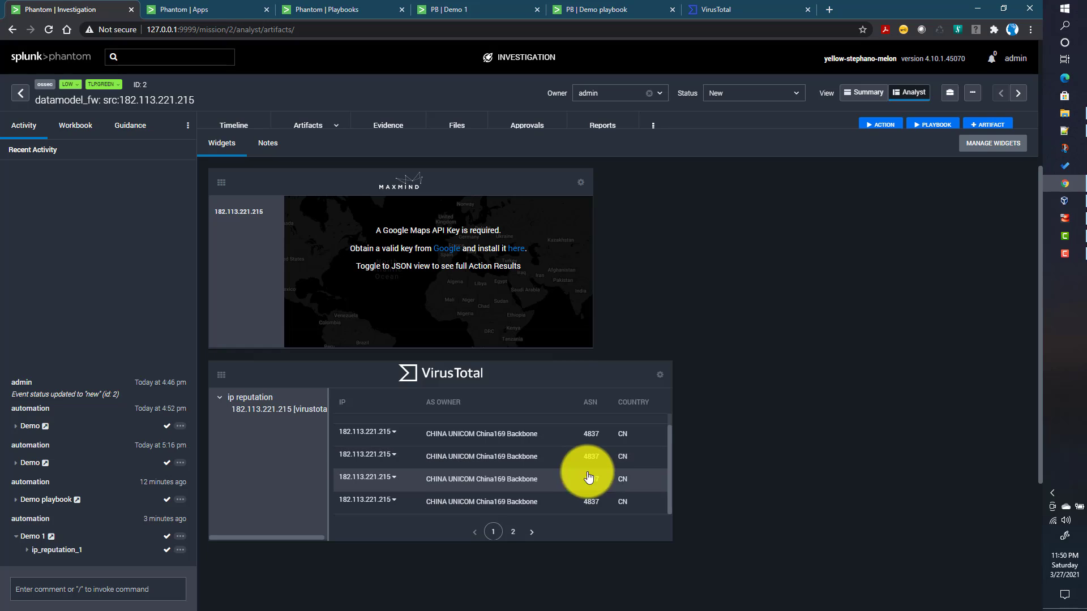
pyautogui.click(513, 532)
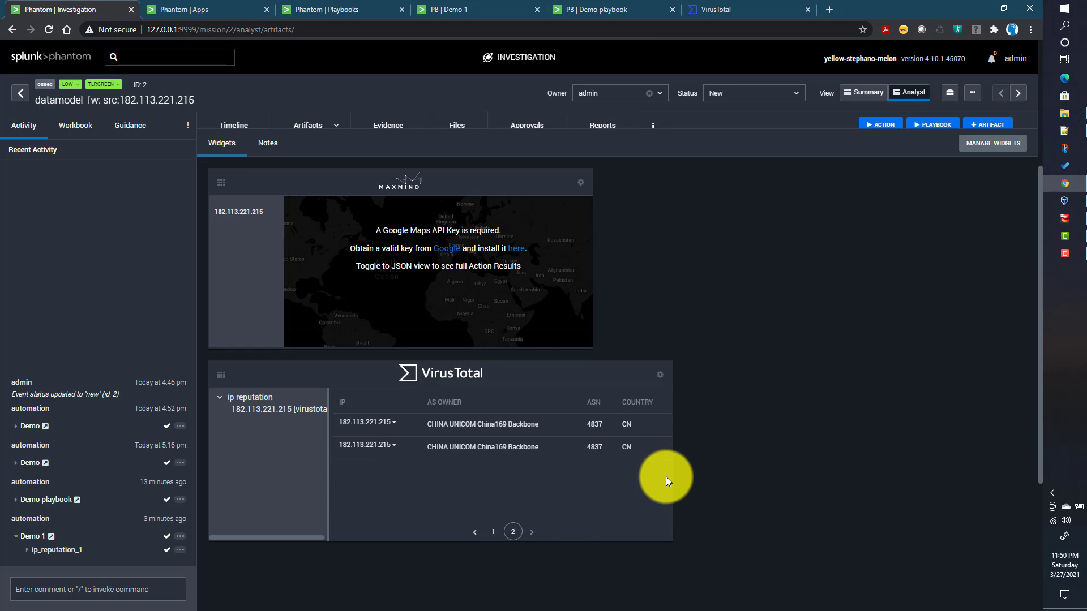